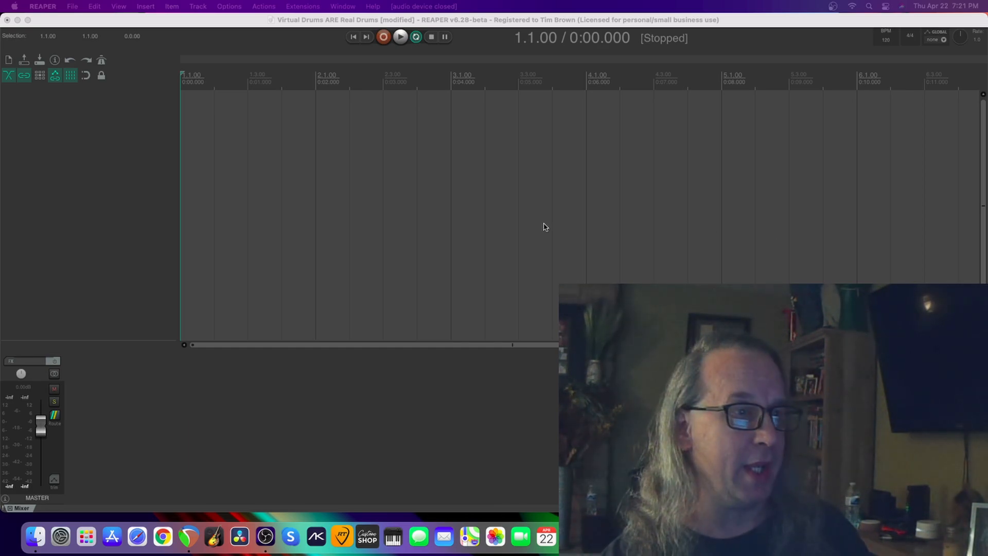
Insert a new track, arm it for recording and set its input to Ensoniq MIDI, all channels
double_click(66, 126)
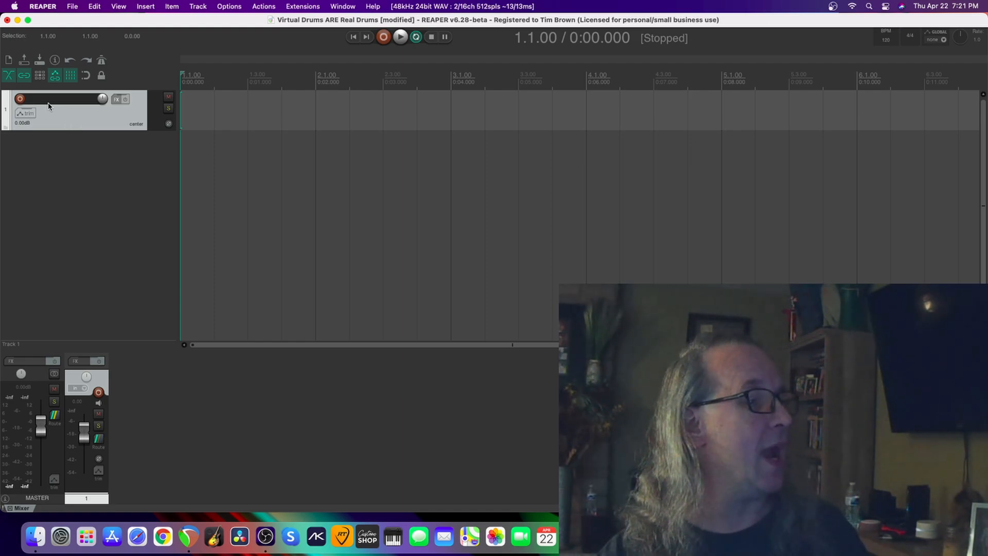
left_click(20, 99)
left_click(99, 112)
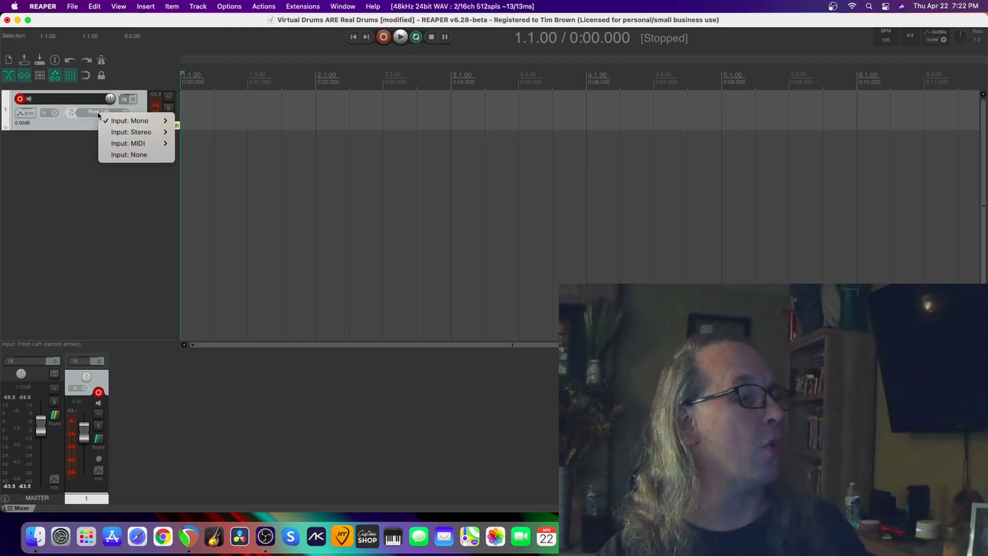
mouse_move(118, 142)
mouse_move(205, 156)
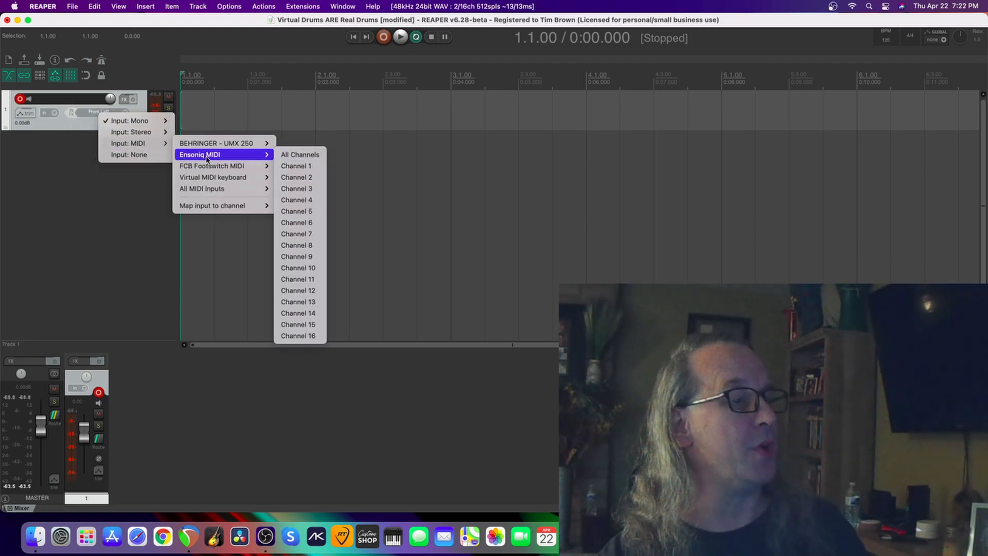
left_click(297, 155)
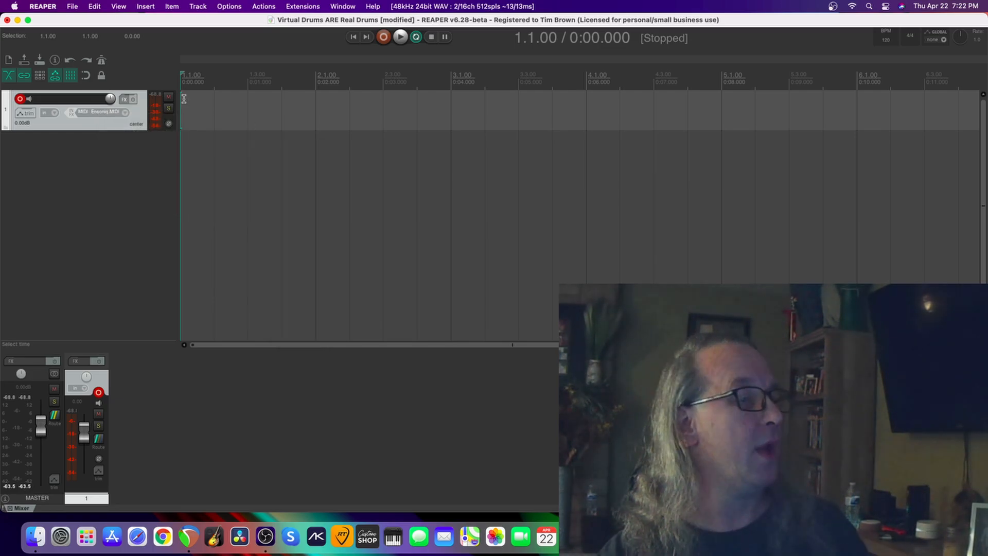
Add the SSDSampler5 (x86_64) VSTi to the new track's effects chain
left_click(123, 100)
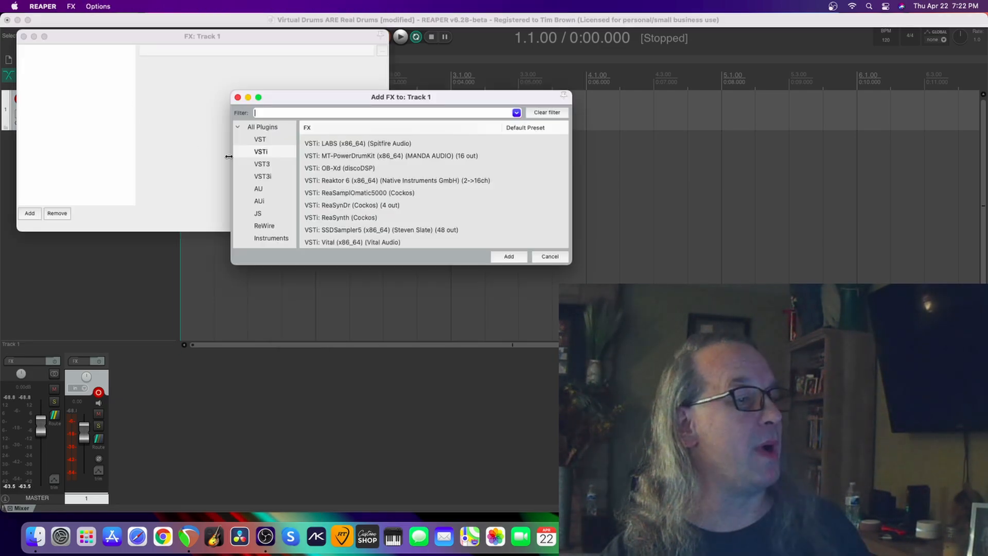
scroll(333, 201, "down", 2)
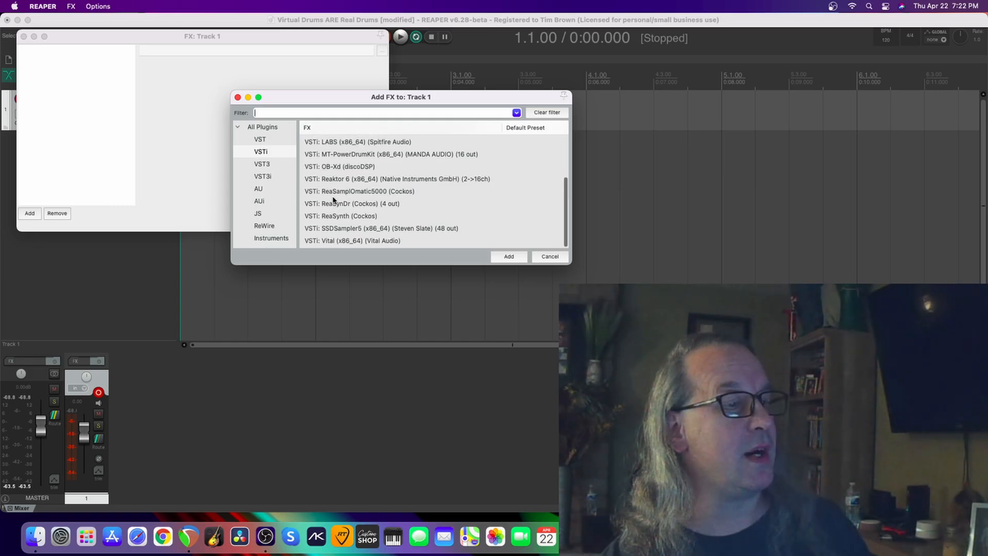
left_click(340, 233)
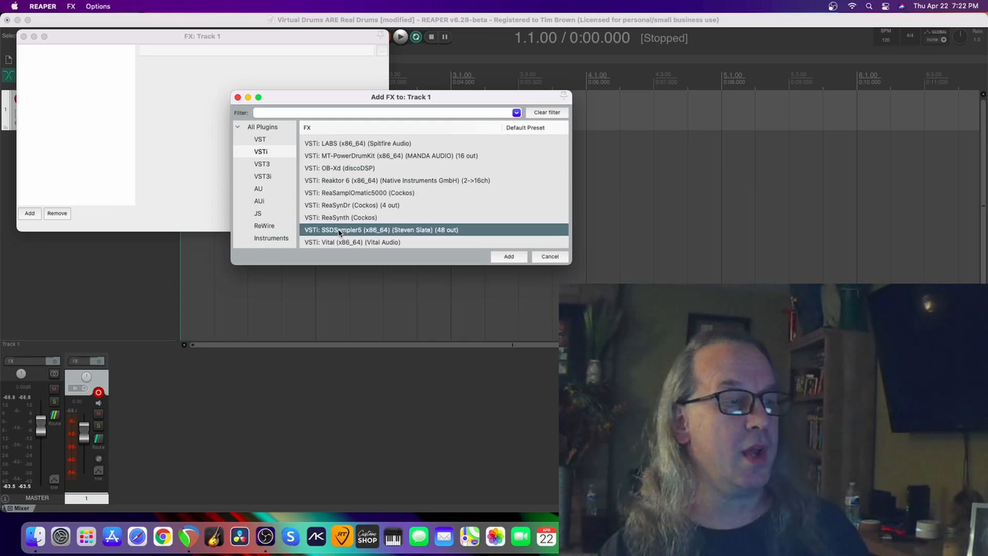
double_click(340, 232)
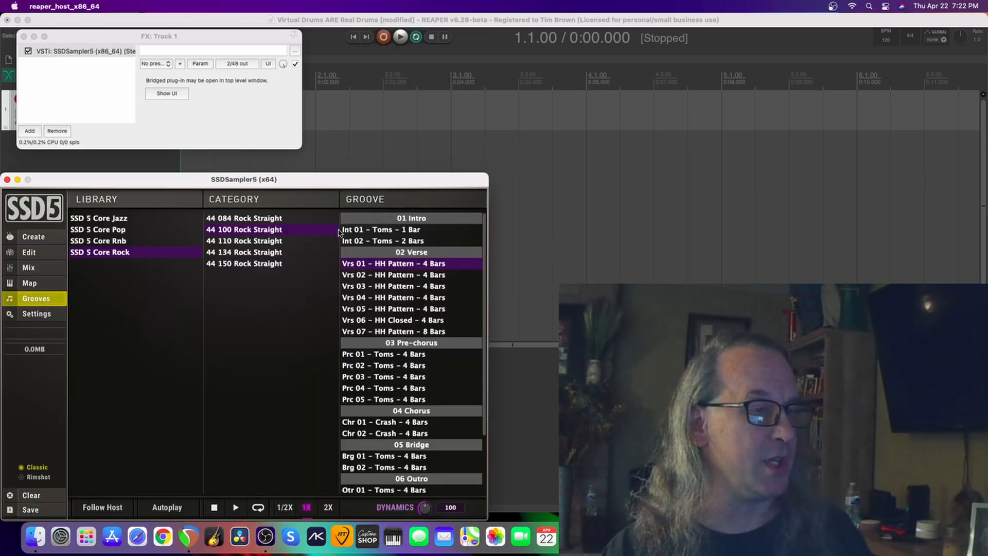
Load the Deluxe 2 Free Hugo kit preset in SSDSampler5 and audition one of its cymbals
left_click(36, 238)
left_click(382, 242)
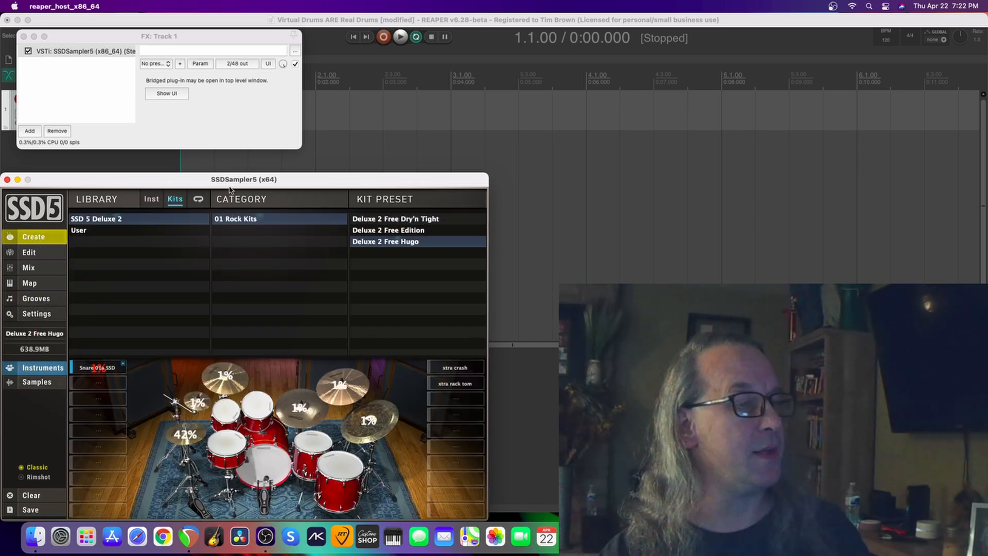
left_click_drag(175, 180, 337, 98)
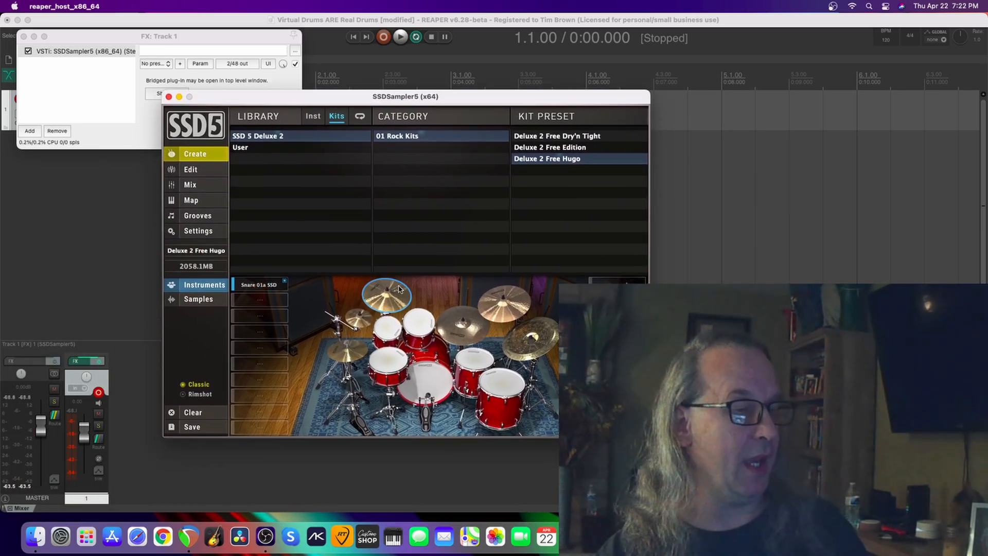
left_click(400, 289)
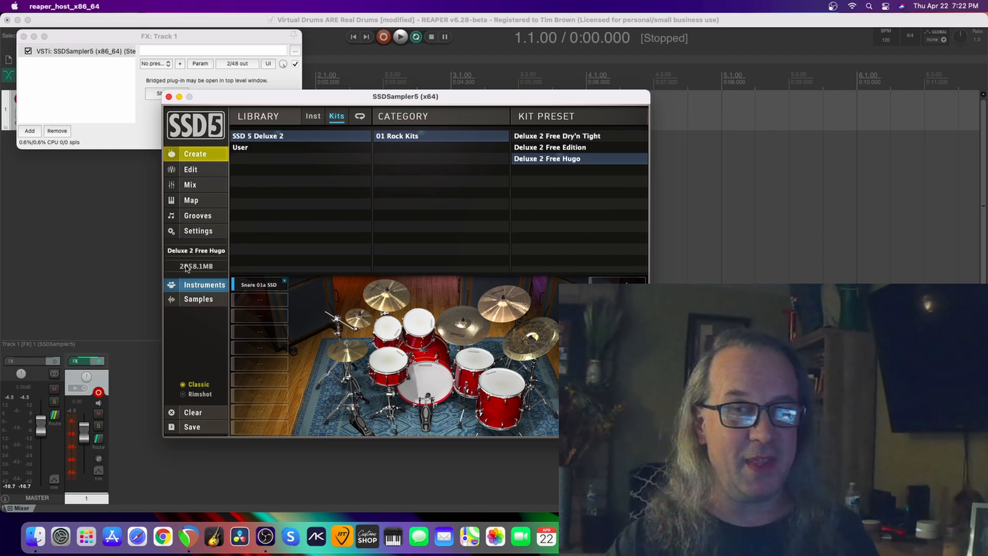
Close the sampler and effects windows and remove the drum track from the project
left_click(168, 97)
left_click(24, 36)
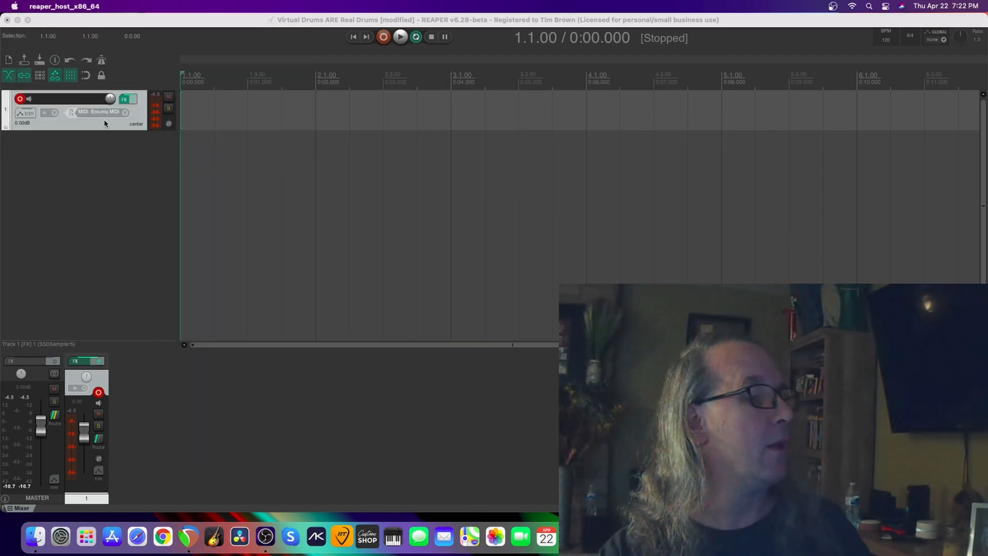
right_click(75, 129)
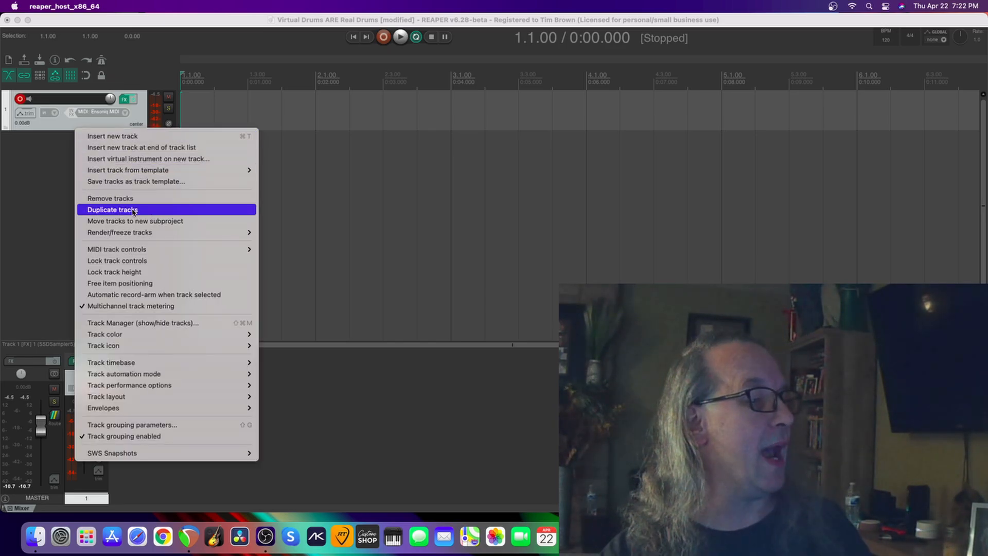
left_click(131, 198)
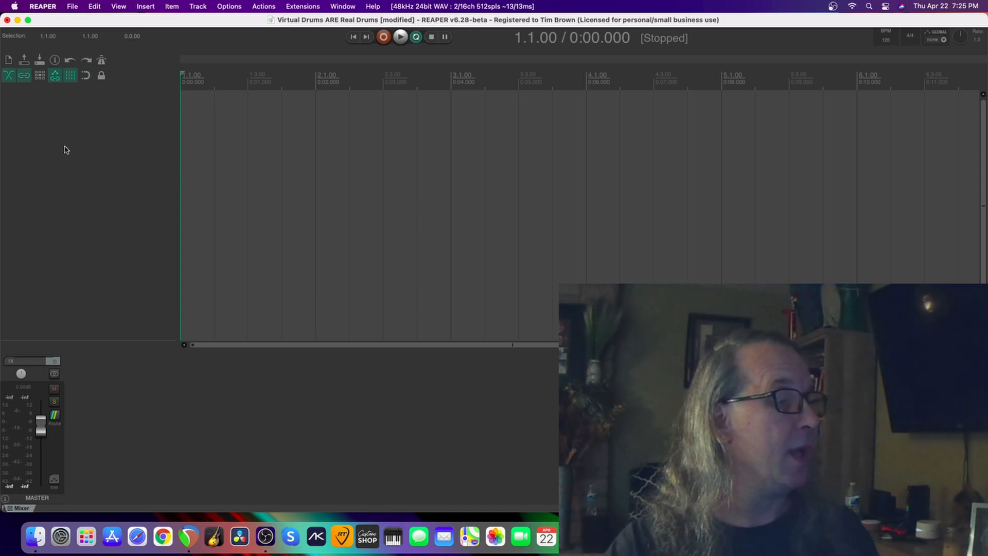
Insert SSDSampler5 as a virtual instrument on a new track and build the routing tracks for all its outputs
right_click(66, 148)
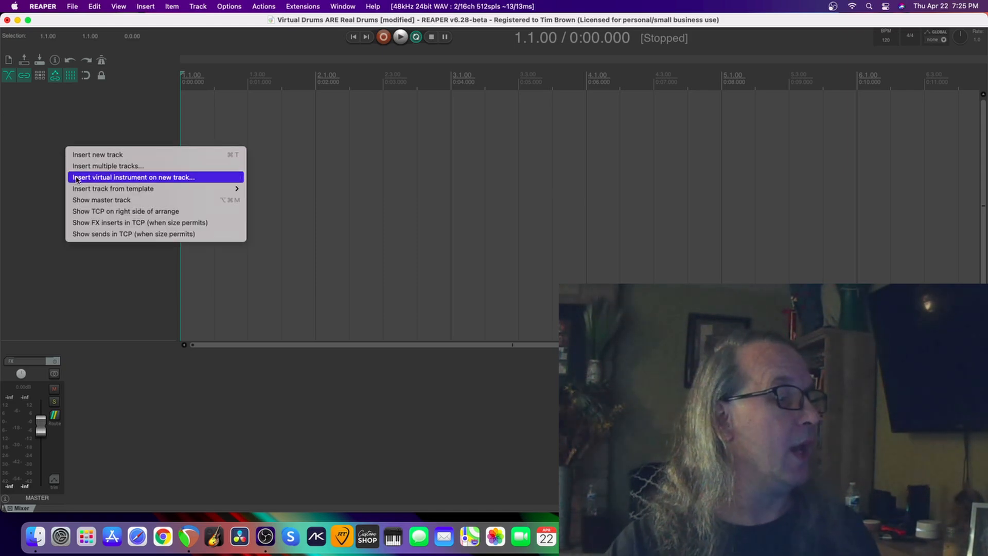
left_click(118, 178)
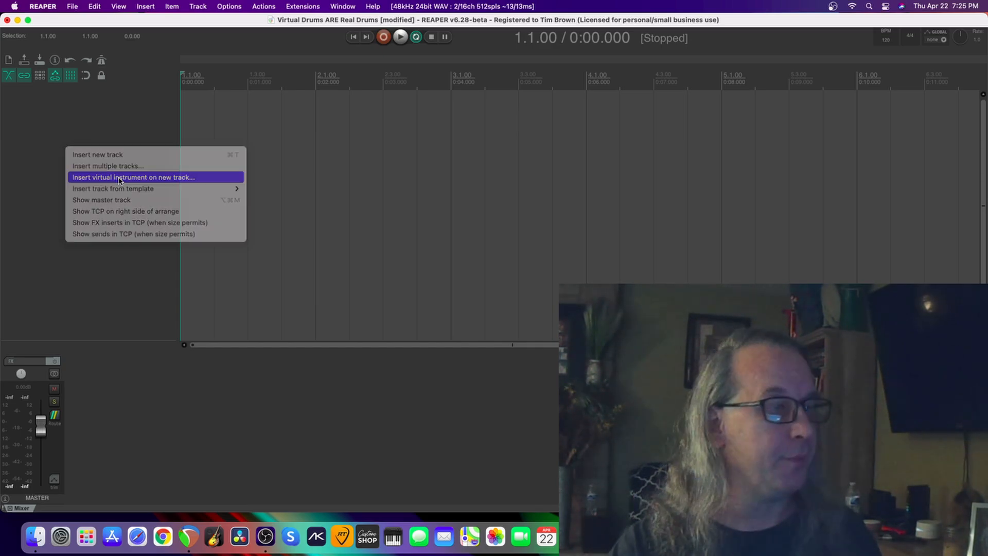
left_click(262, 151)
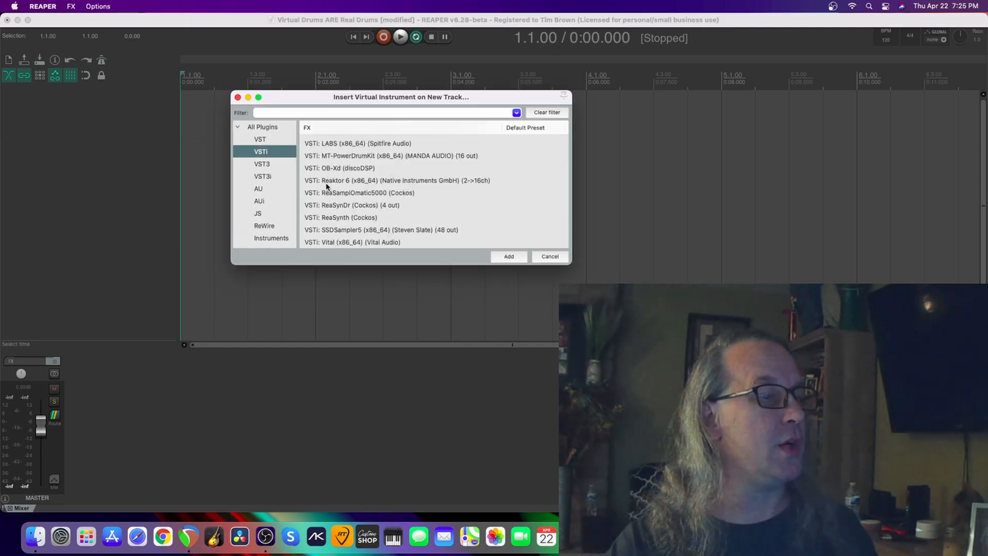
double_click(342, 231)
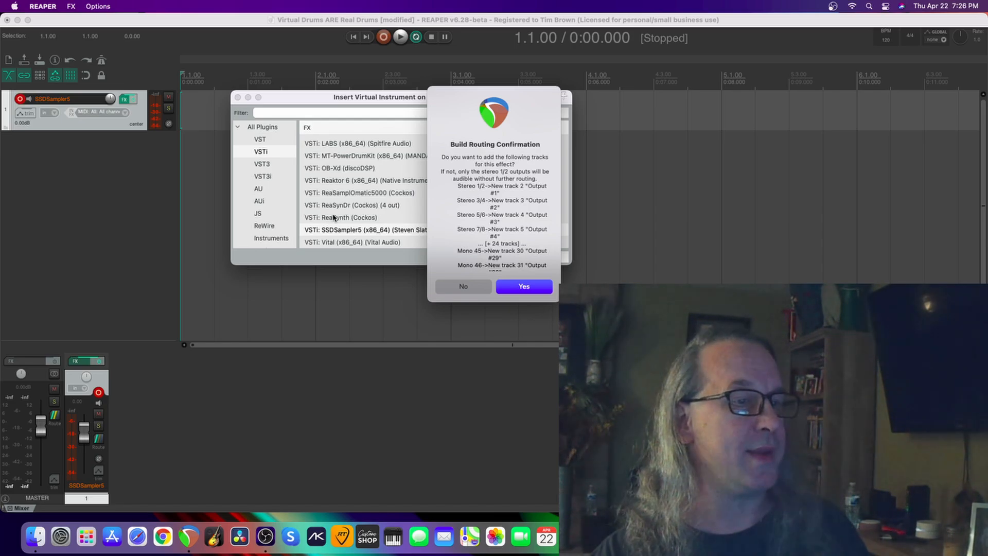
left_click(536, 289)
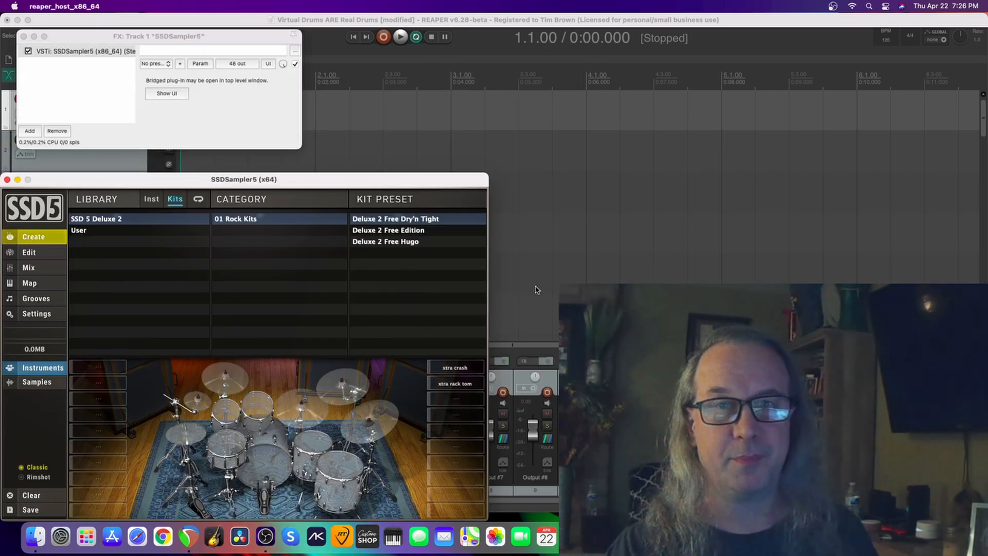
Load the Deluxe 2 Free Hugo kit preset, then close the sampler and effects windows
left_click_drag(247, 179, 255, 8)
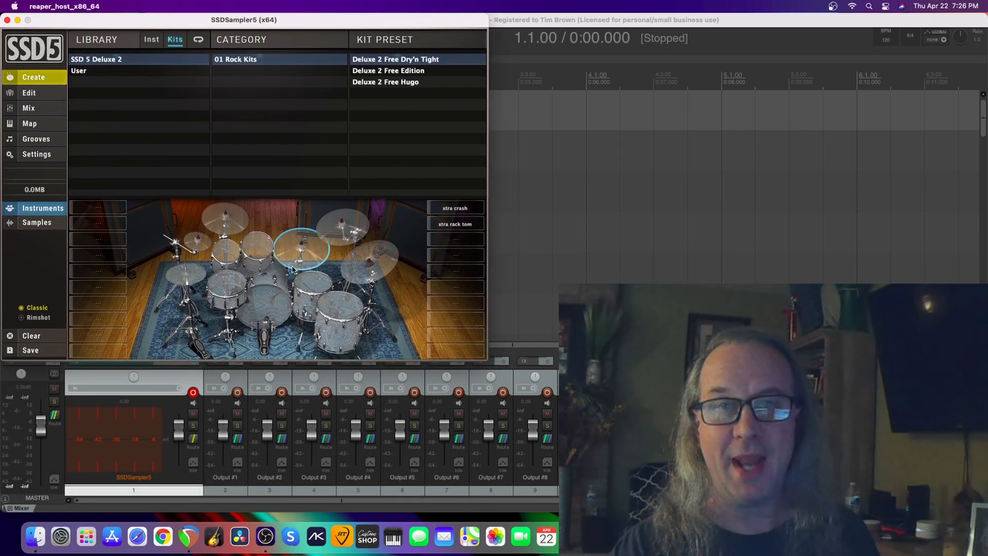
left_click(391, 84)
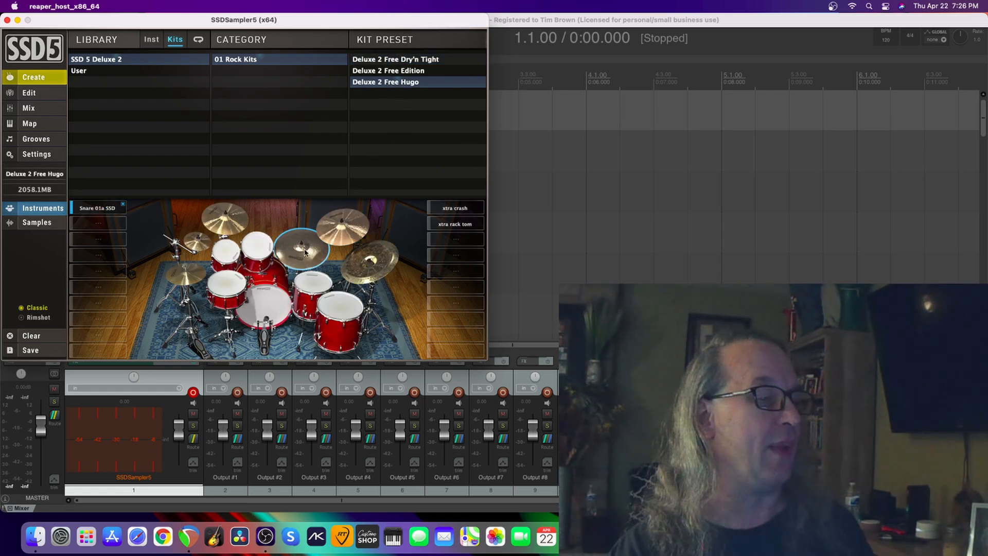
left_click_drag(93, 22, 158, 92)
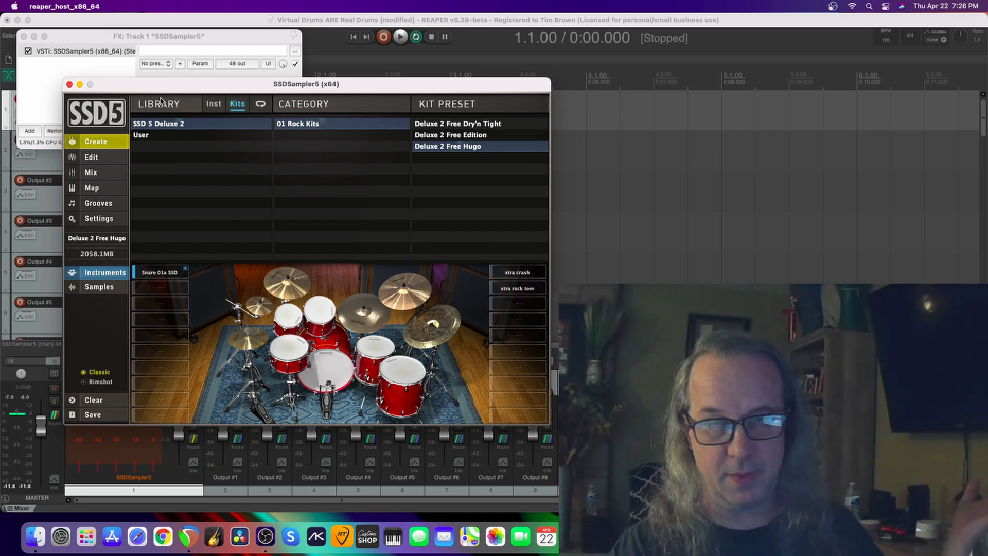
left_click(70, 85)
left_click(24, 37)
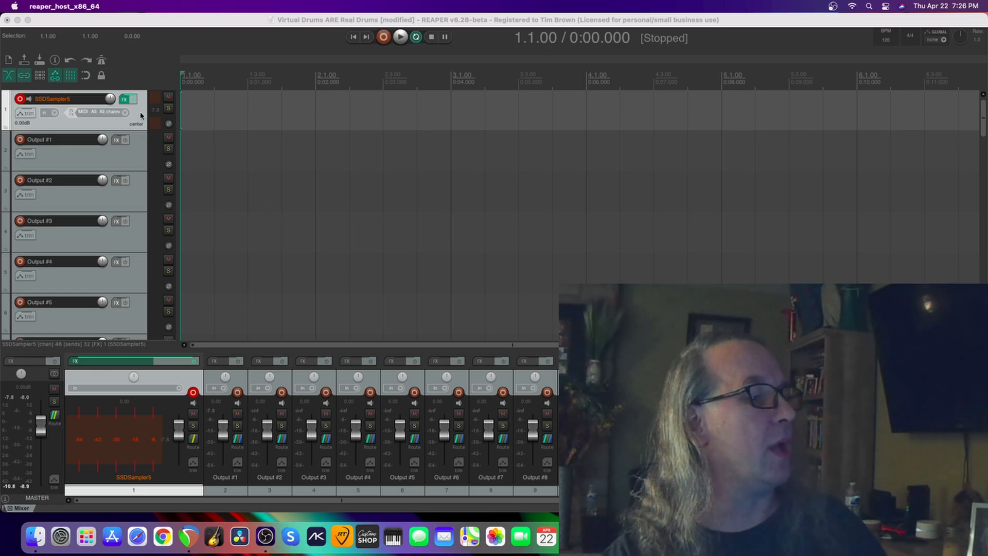
In the SSDSampler5 track's mixer, route the Snare Dir, Snare Top, Snare Btm and Snare Rng channels to out 2 st
left_click(125, 101)
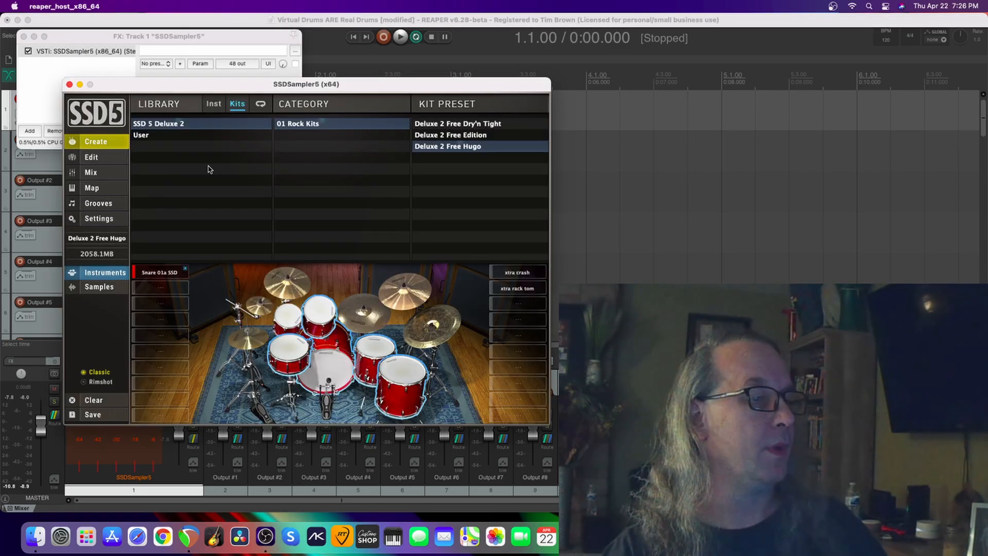
left_click(92, 173)
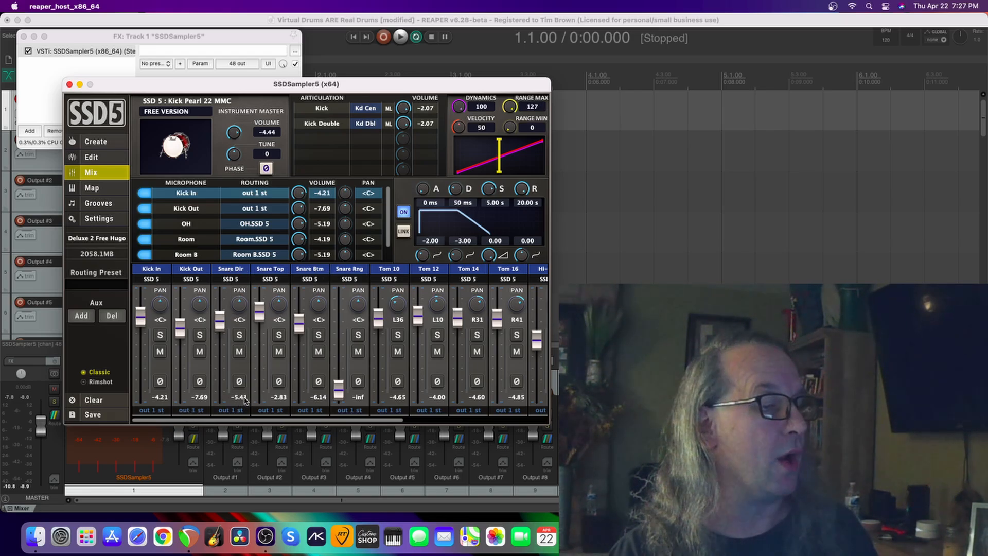
left_click(236, 411)
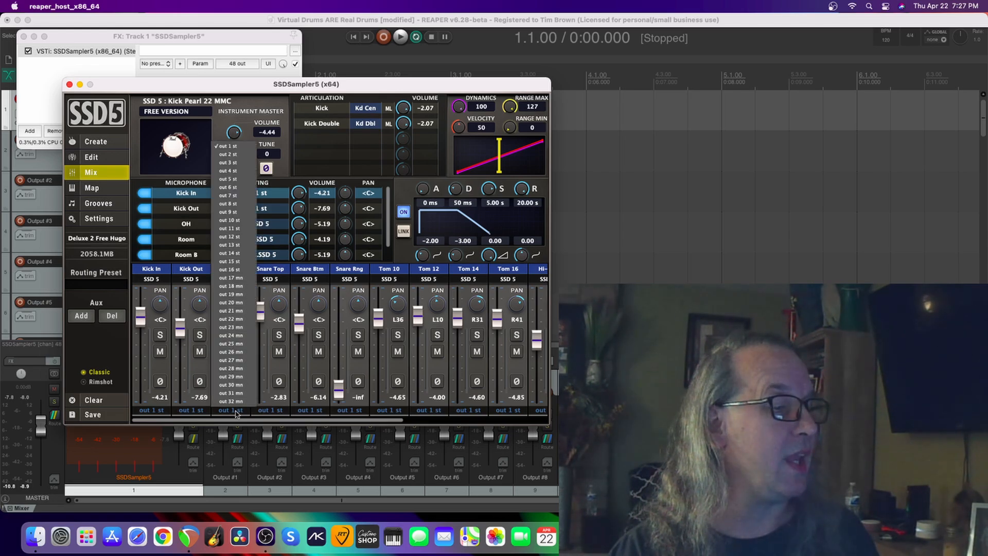
left_click(225, 155)
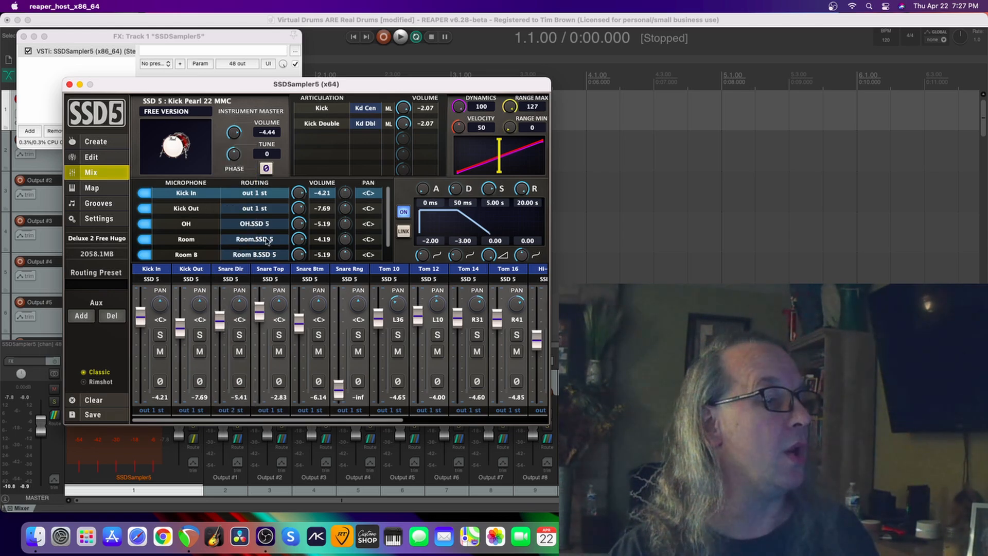
left_click(277, 410)
left_click(273, 155)
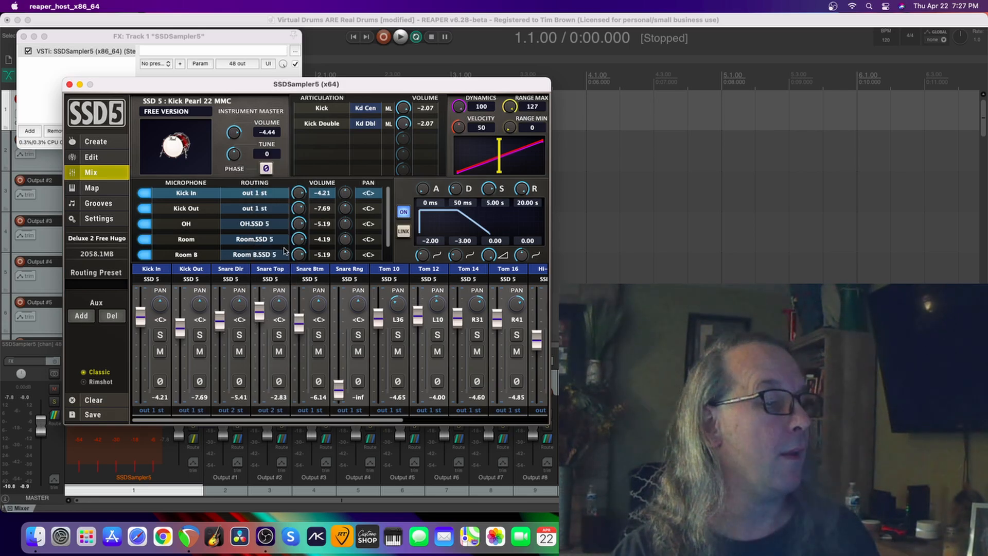
left_click(304, 411)
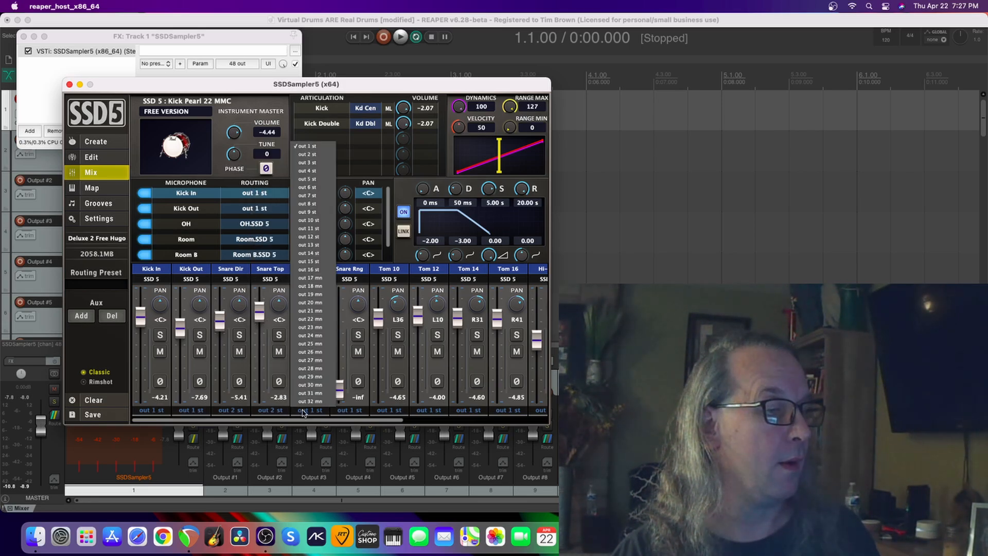
left_click(305, 154)
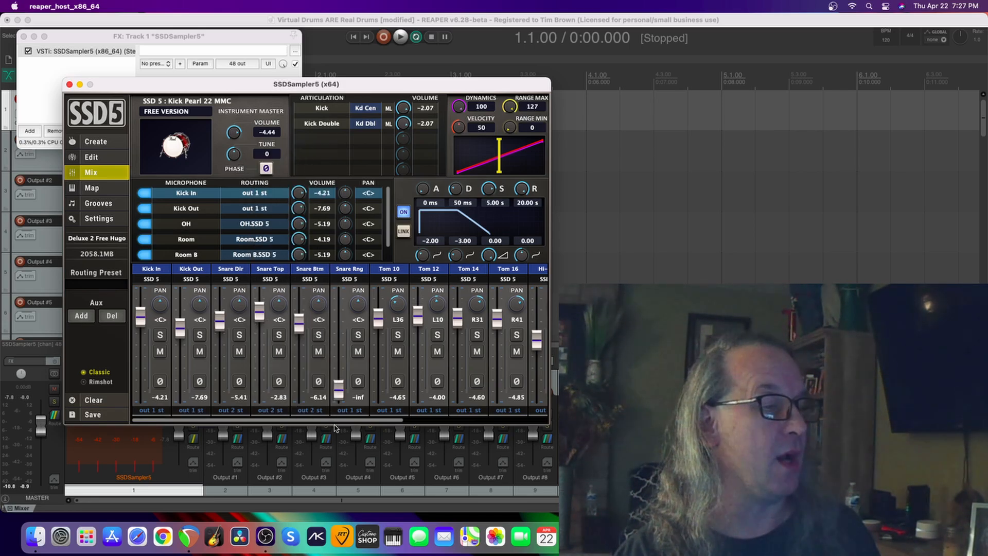
left_click(344, 411)
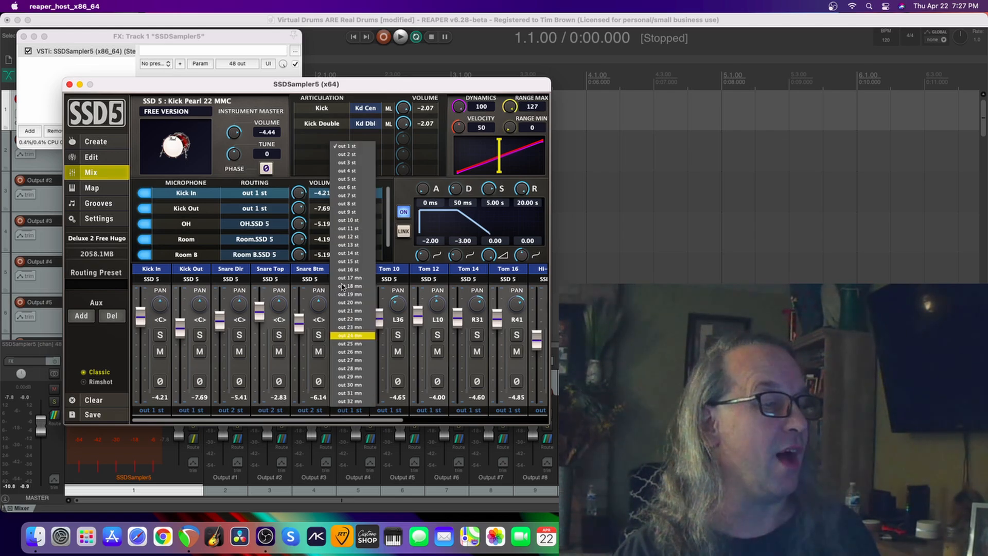
left_click(342, 155)
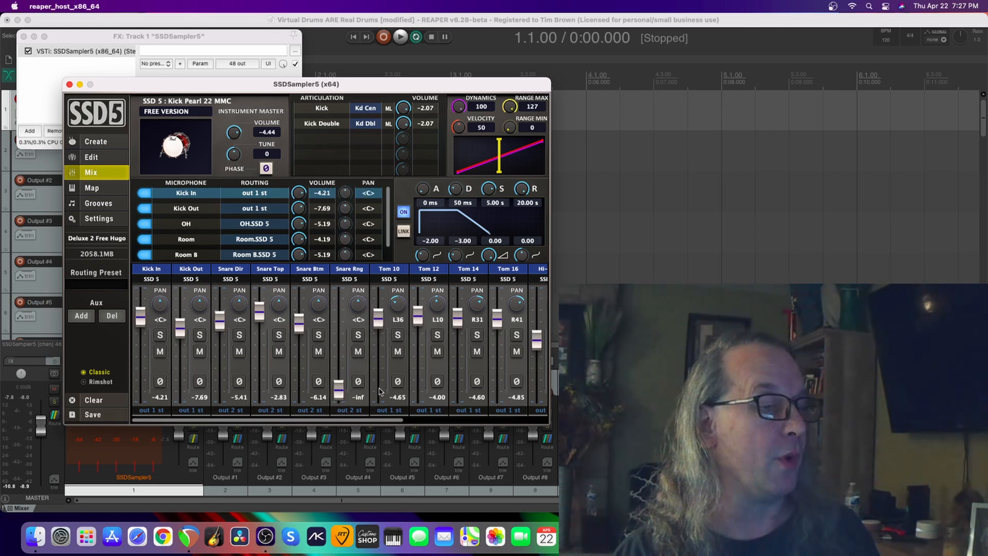
Route the Tom 10, Tom 12, Tom 14 and Tom 16 channels to out 3 st, out 4 st, out 5 st and out 6 st respectively
left_click(389, 412)
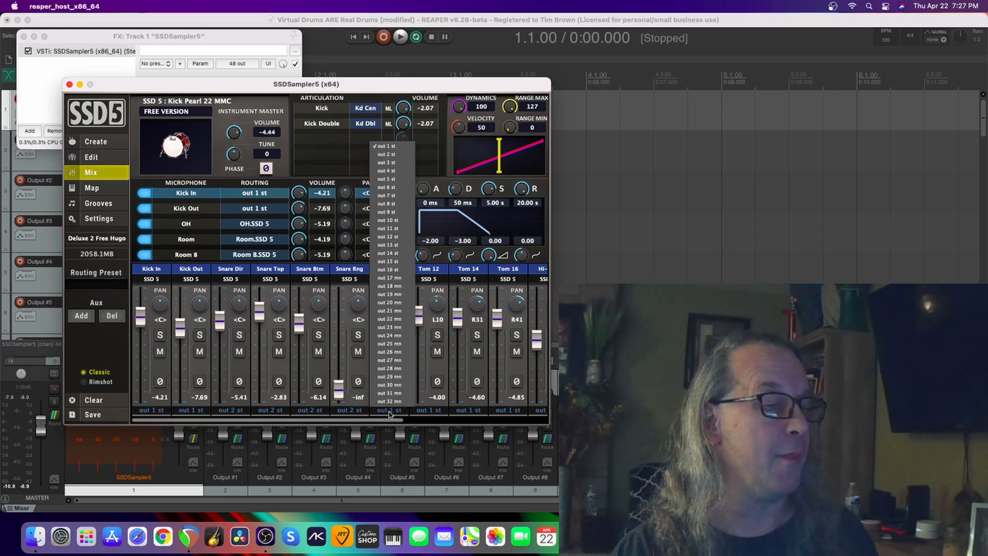
left_click(390, 164)
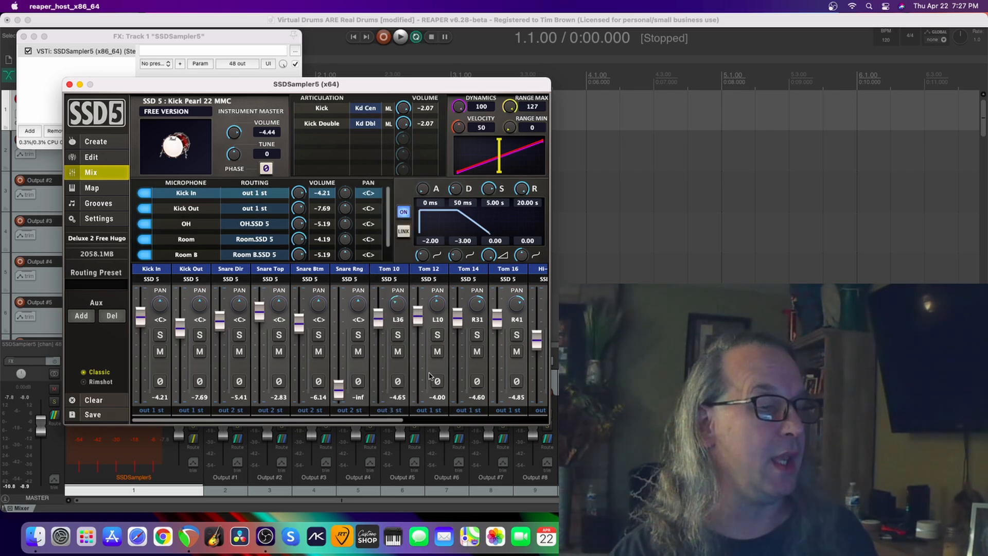
left_click(430, 412)
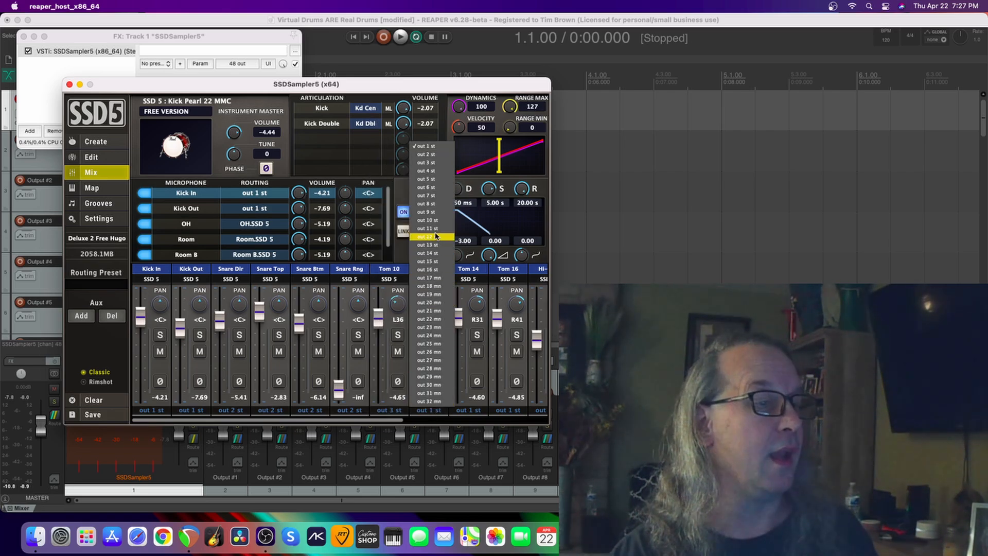
left_click(427, 171)
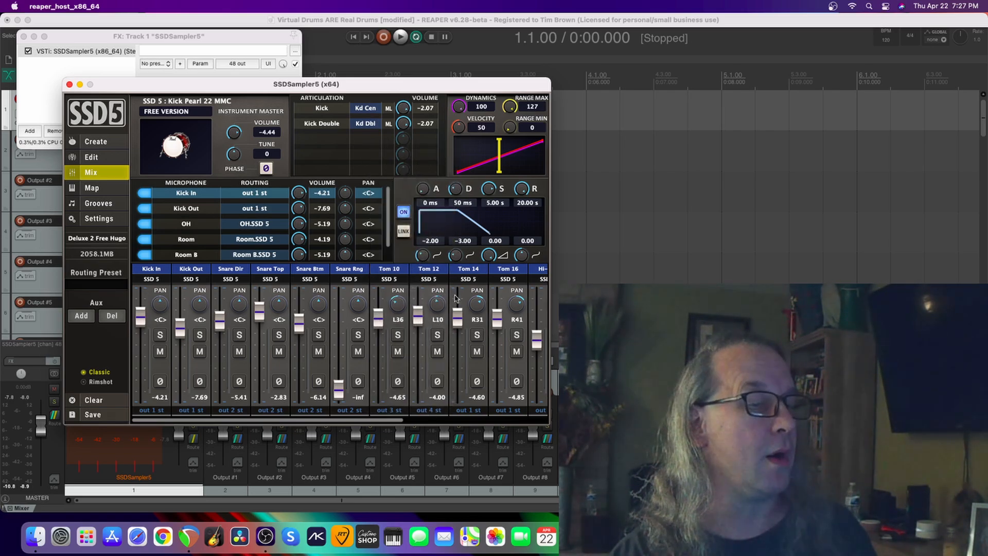
left_click(465, 412)
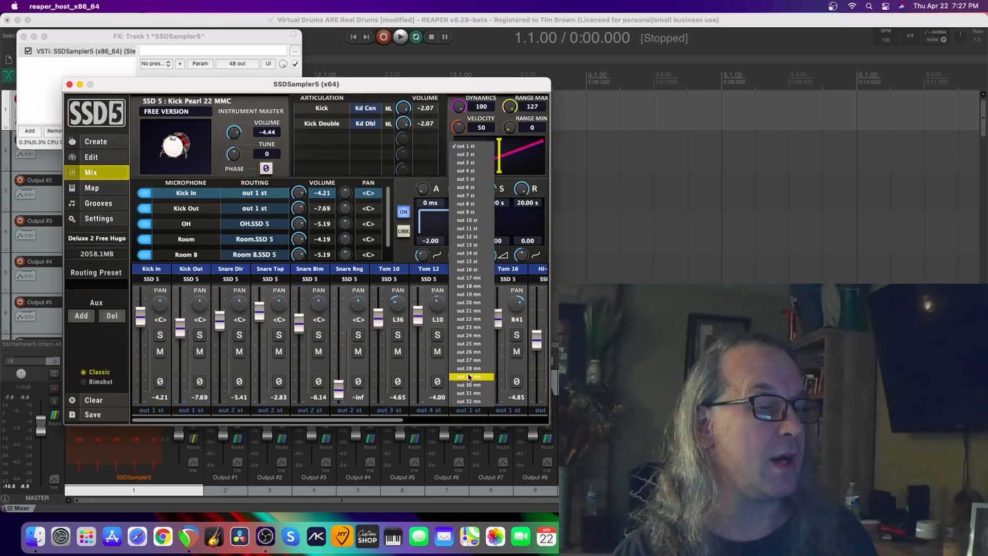
left_click(473, 182)
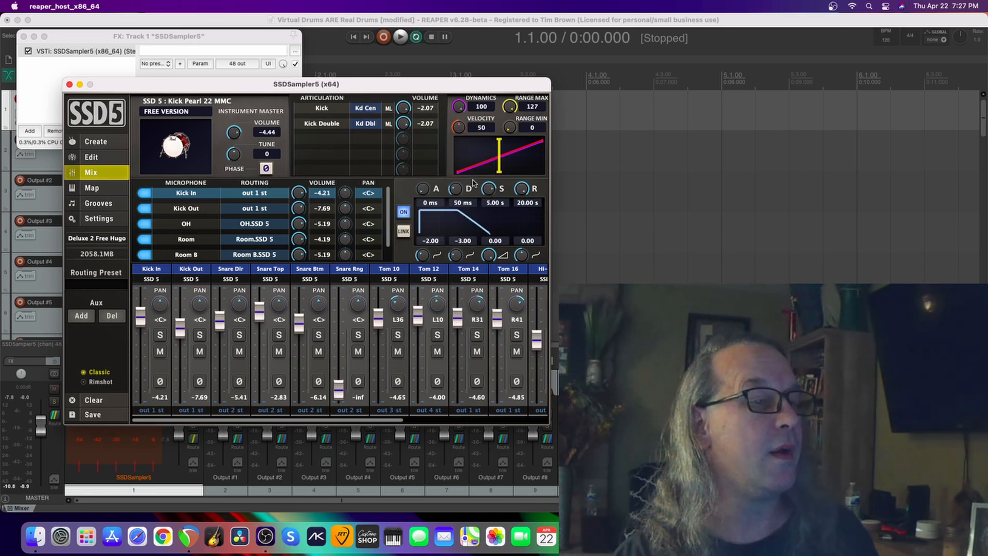
left_click(507, 411)
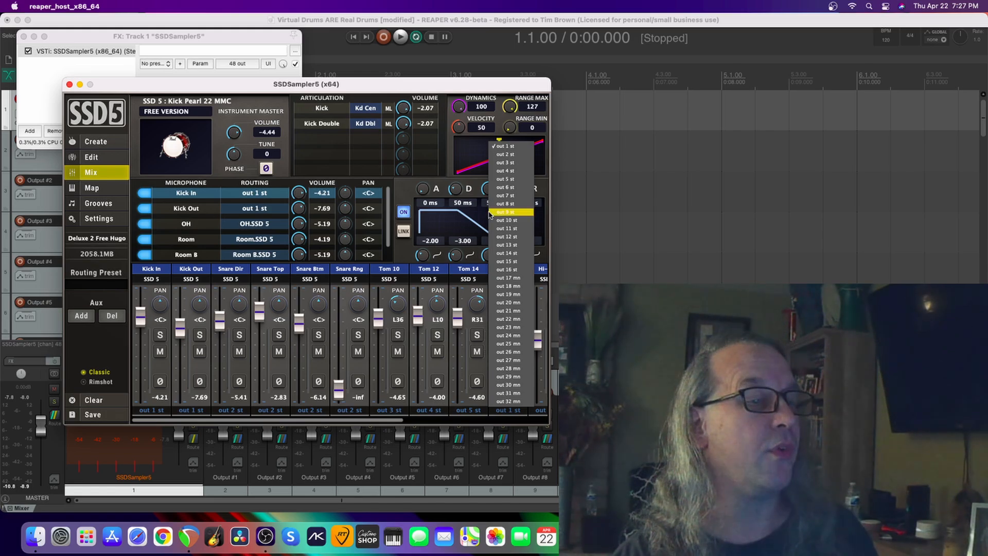
left_click(500, 188)
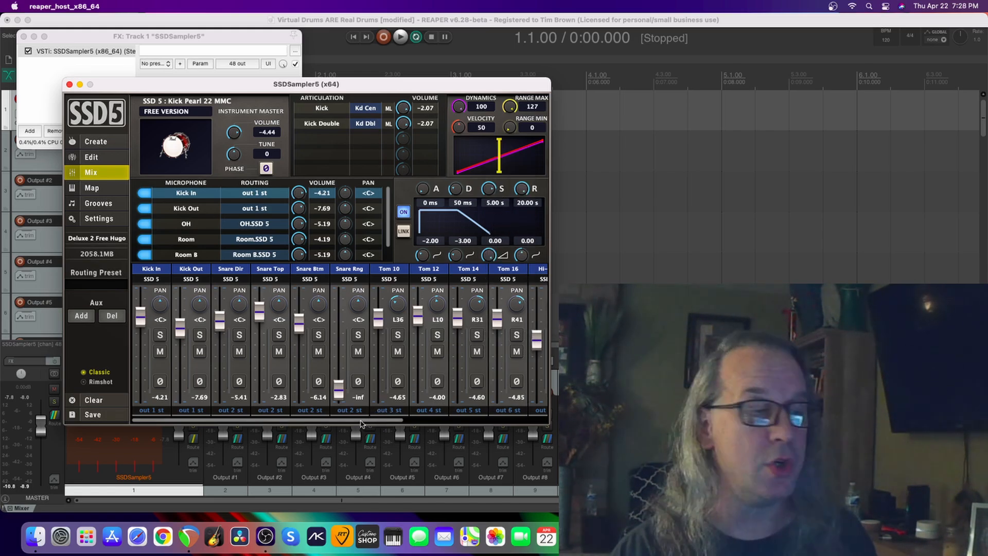
Route the Hi-Hat channel to out 7 st and the Ride channel to out 8 st
left_click_drag(359, 423, 530, 420)
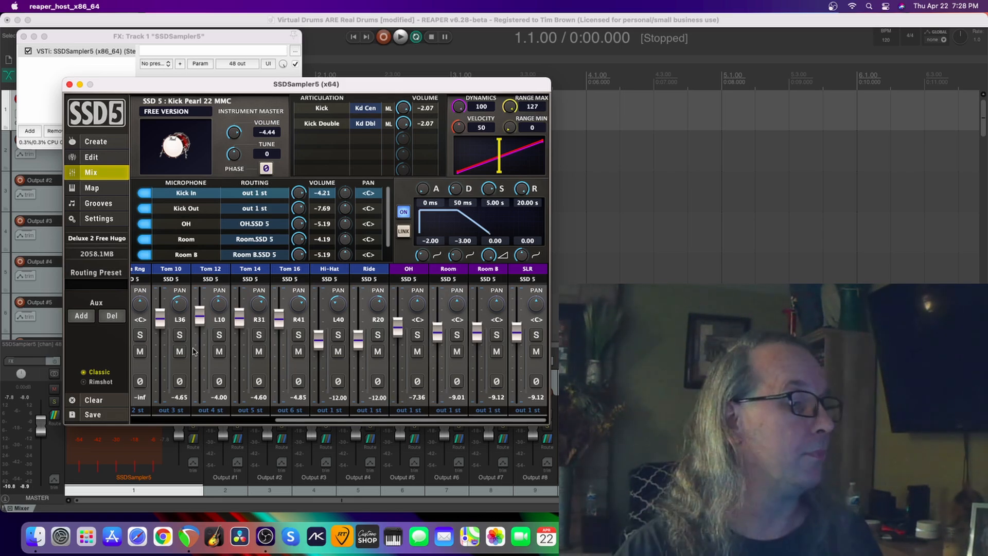
left_click(320, 410)
left_click(339, 212)
left_click(380, 410)
left_click(381, 222)
Route OH, Room, Room B and SLR to out 9, 10, 11 and 12 st respectively, and close the sampler and effects windows
left_click(409, 410)
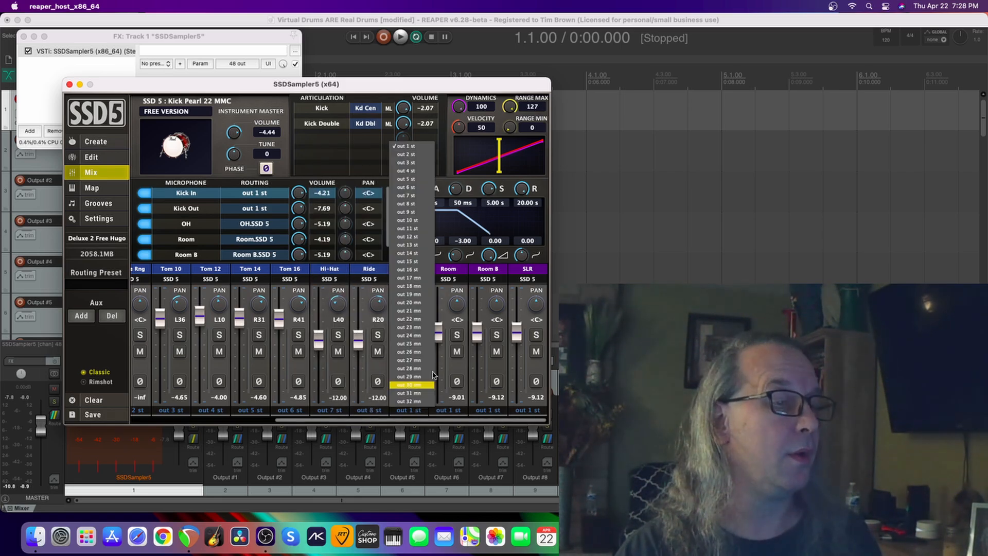
left_click(412, 207)
left_click(449, 411)
left_click(452, 217)
left_click(488, 411)
left_click(491, 225)
left_click(528, 411)
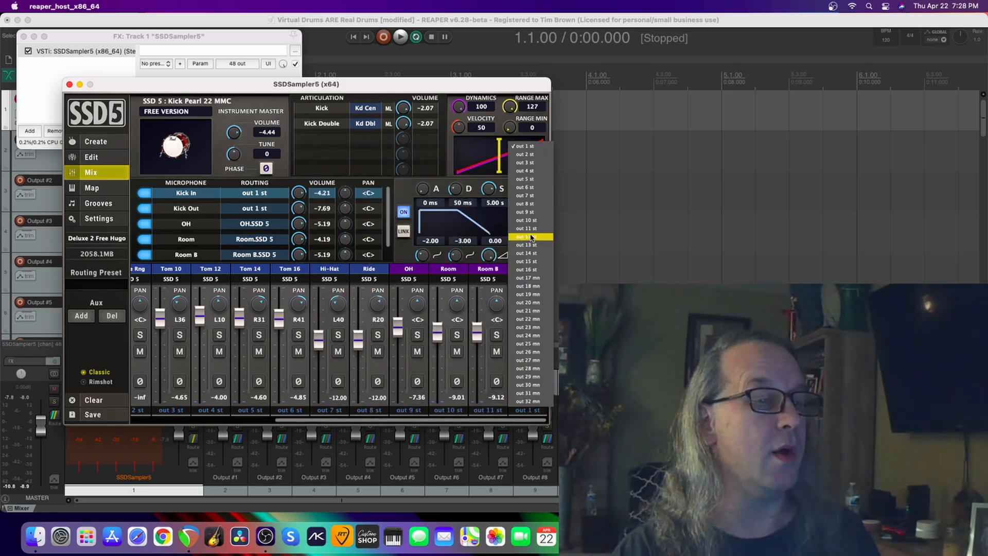
left_click(531, 238)
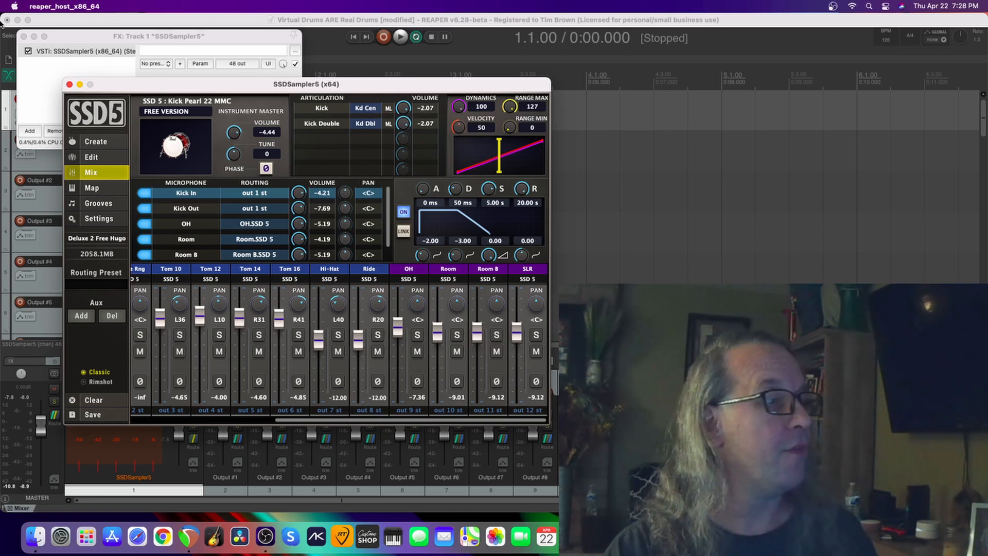
left_click(70, 84)
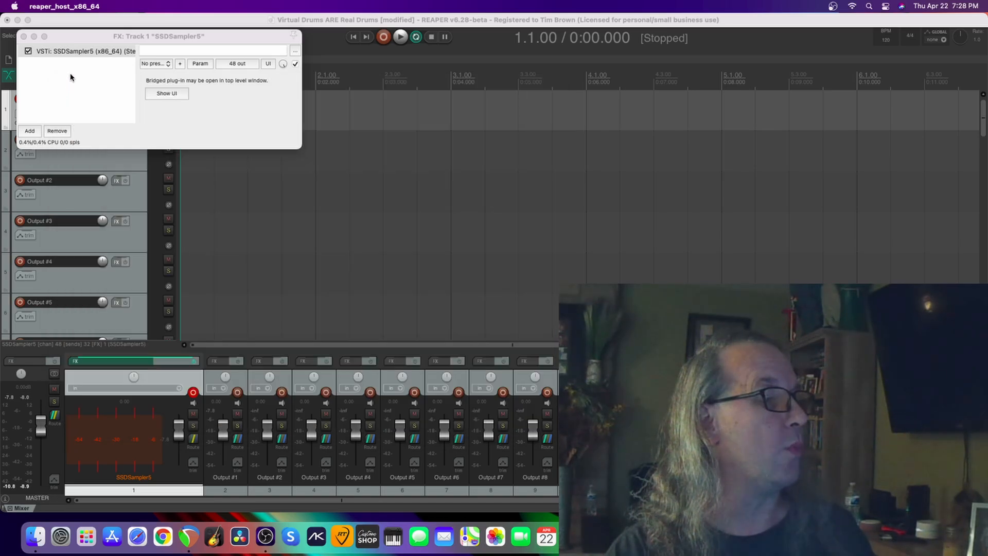
left_click(23, 37)
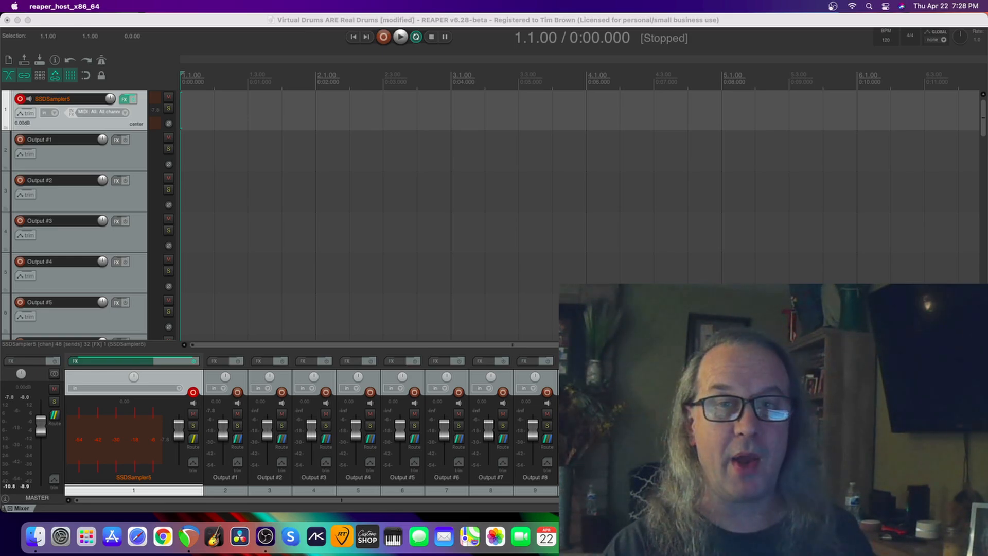
Remove the unused tracks from Output #13 through Output #32 from the project
left_click(757, 478)
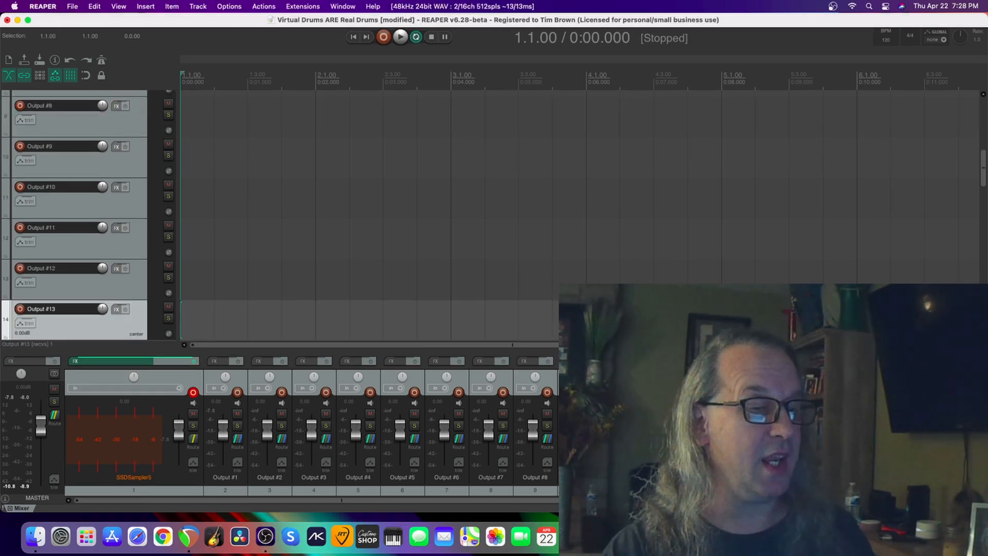
left_click_drag(584, 500, 953, 499)
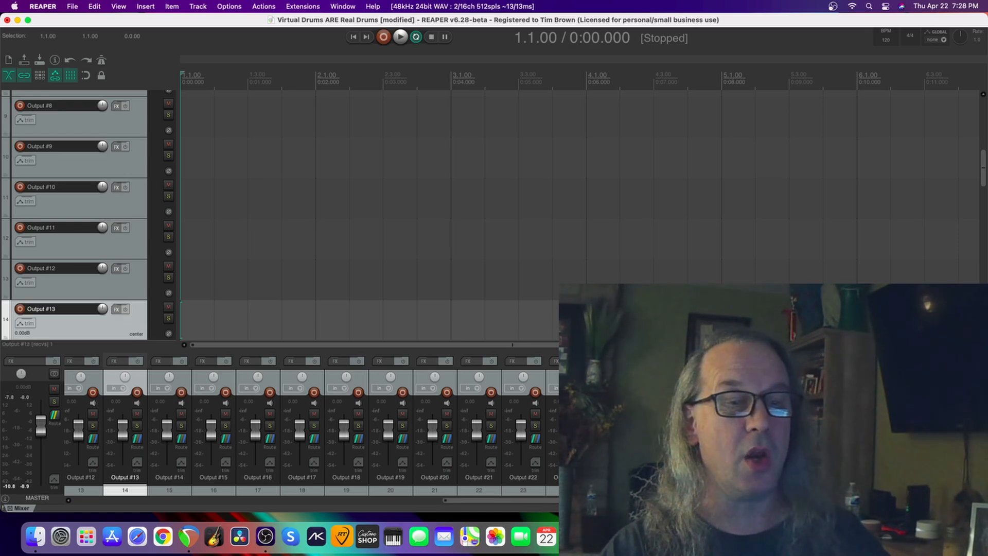
left_click(966, 490, "shift")
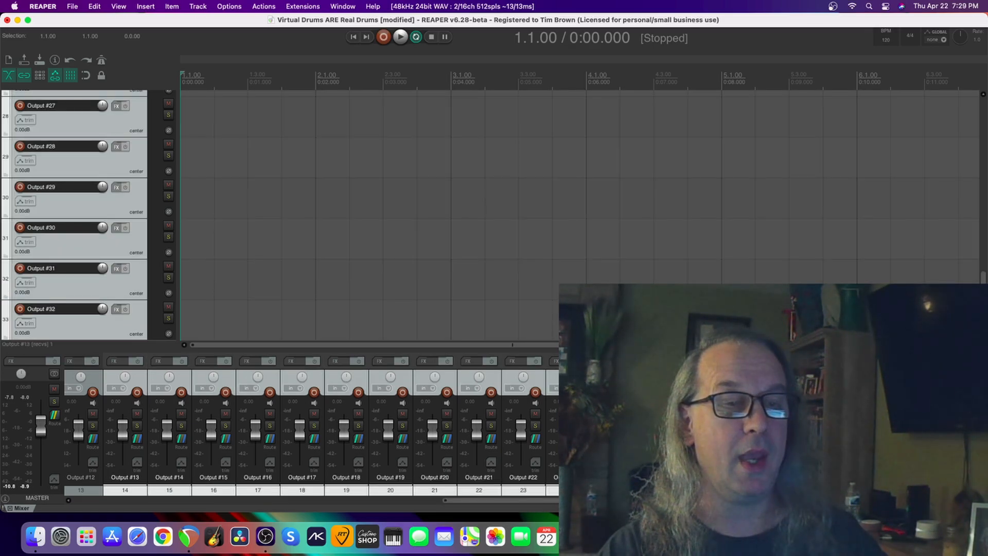
right_click(800, 286)
left_click(859, 256)
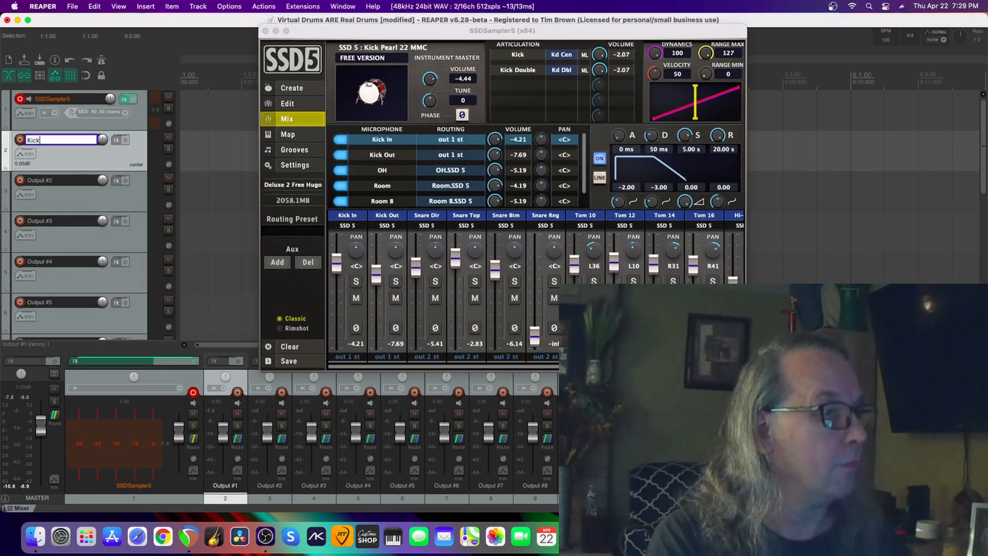
Name the tracks for outputs 1 to 6 Kick, Snare, Tom 1, Tom 2, Tom 3 and Tom 4
key("Tab")
type("S")
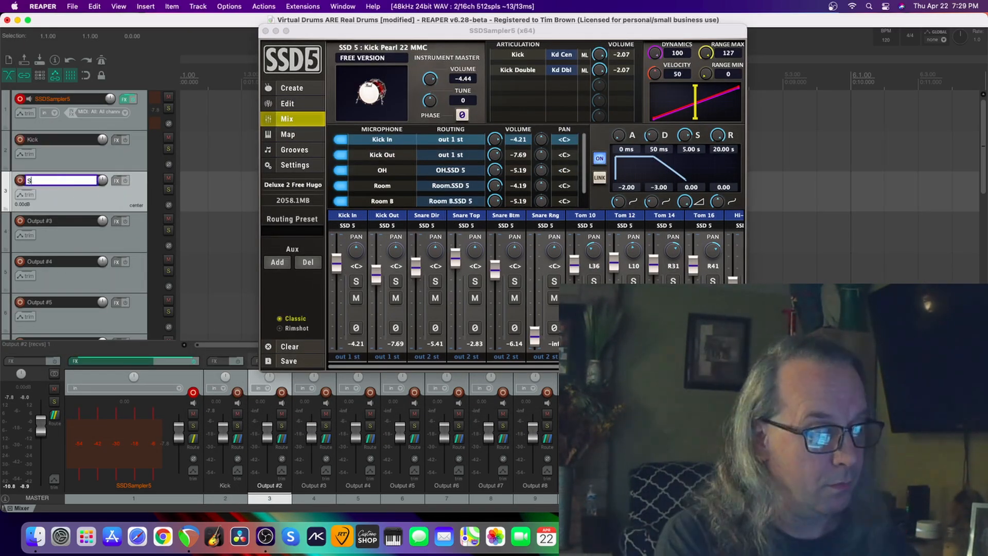
type("nare")
key("Tab")
type("Tom 1")
key("Tab")
type("Tom 2")
key("Tab")
type("Tom")
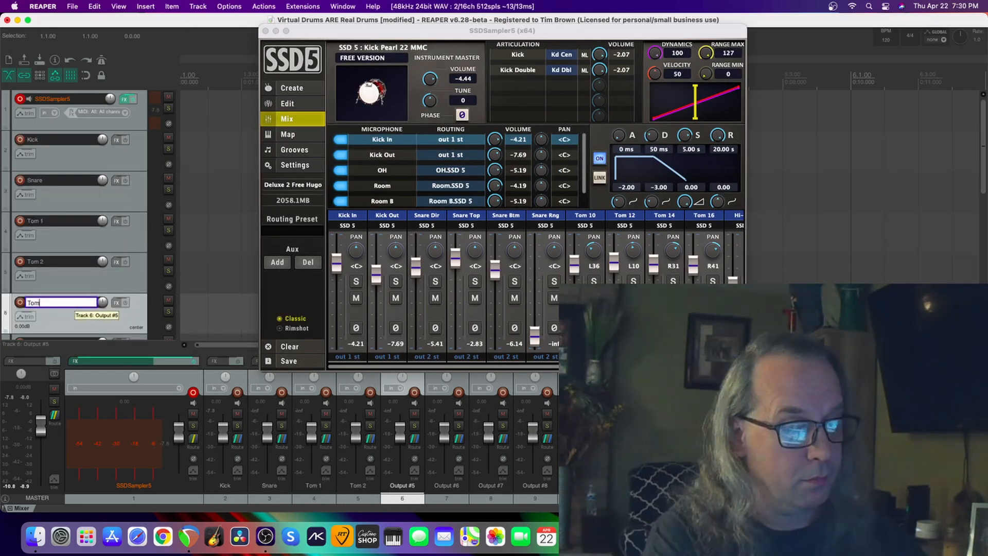
type(" 3")
key("Tab")
type("Tom 4")
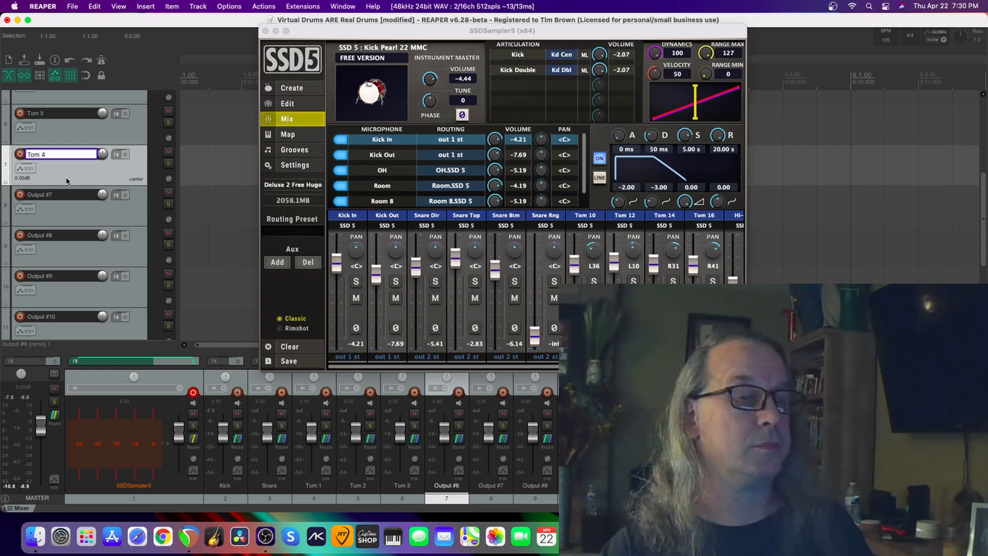
Name the tracks for outputs 7 to 10 Hi-hats, Ride, Overhead and Room
key("Tab")
type("Hi-hats")
key("Tab")
type("Ride")
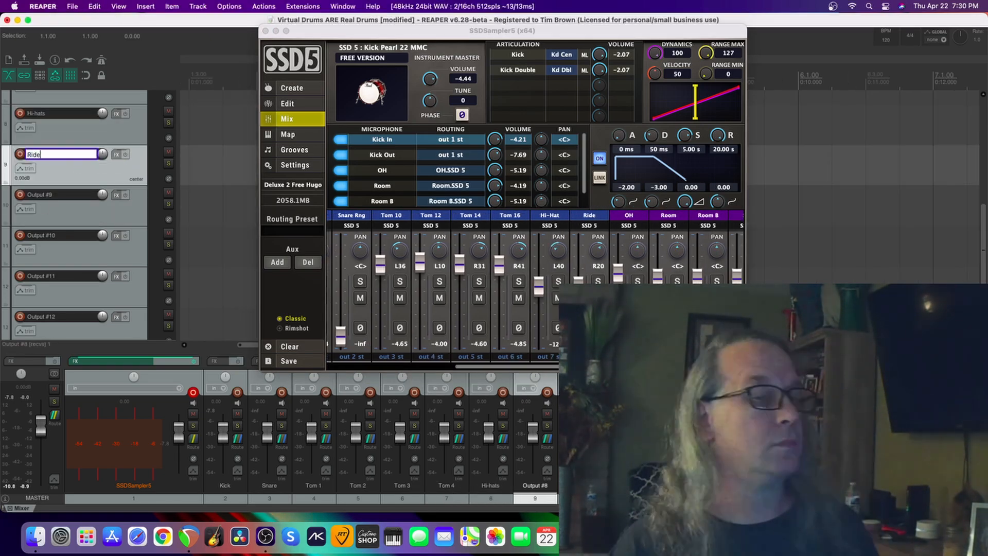
key("Tab")
type("Overhead")
key("Tab")
type("Room")
key("Return")
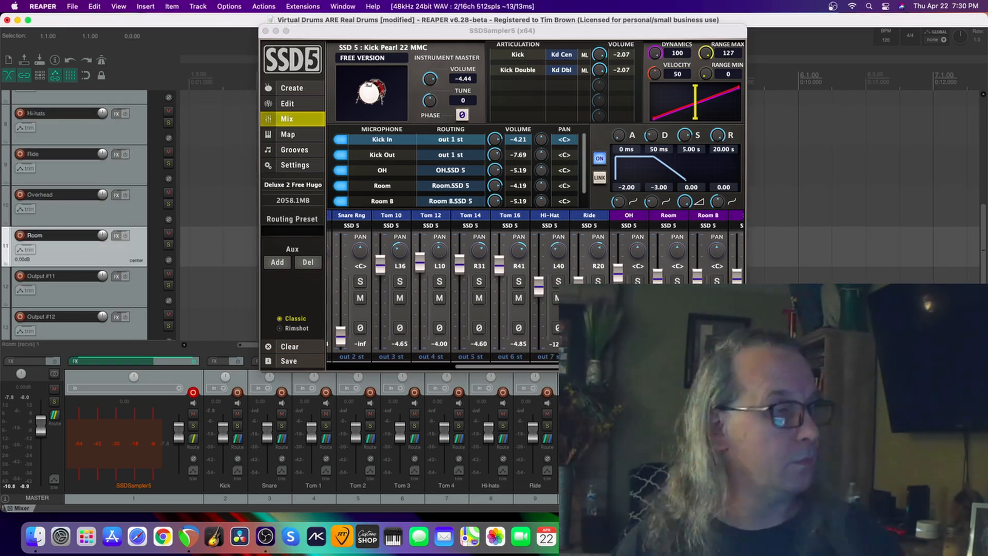
Rename the Output #11 track as Room B and the Output #12 track as SLR
double_click(76, 277)
type("Room B")
key("Tab")
type("SLR")
key("Return")
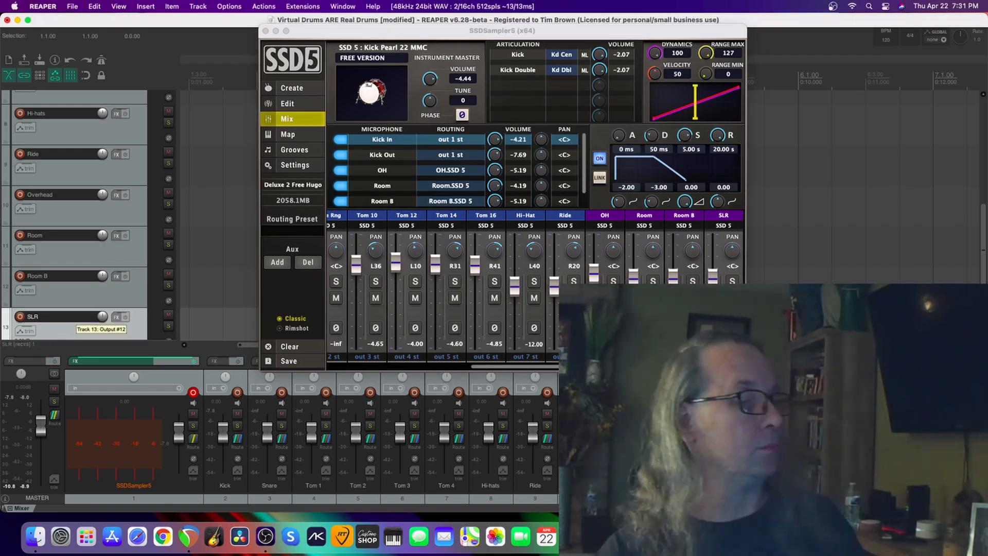
Close the SSDSampler5 plug-in window to return to the track list
left_click_drag(305, 35, 214, 42)
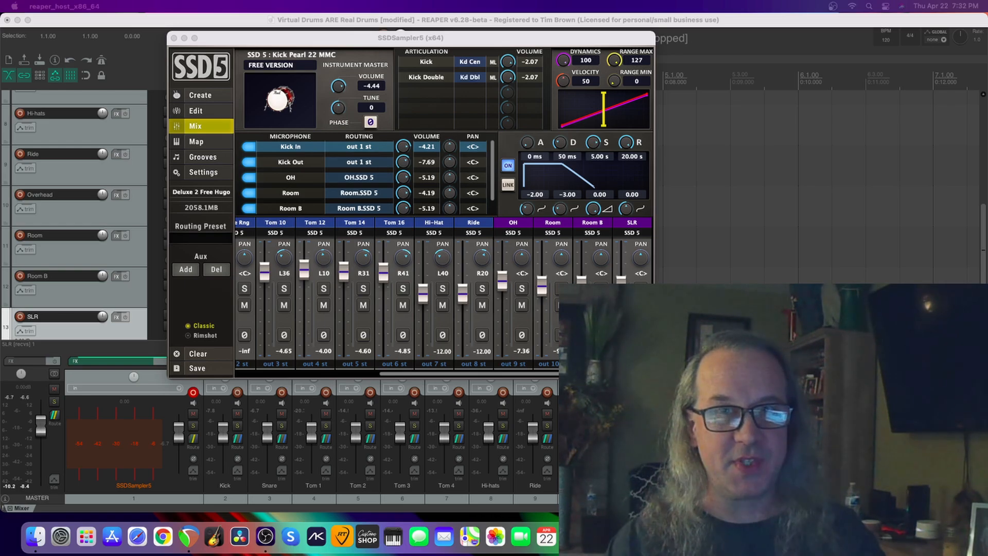
left_click(174, 38)
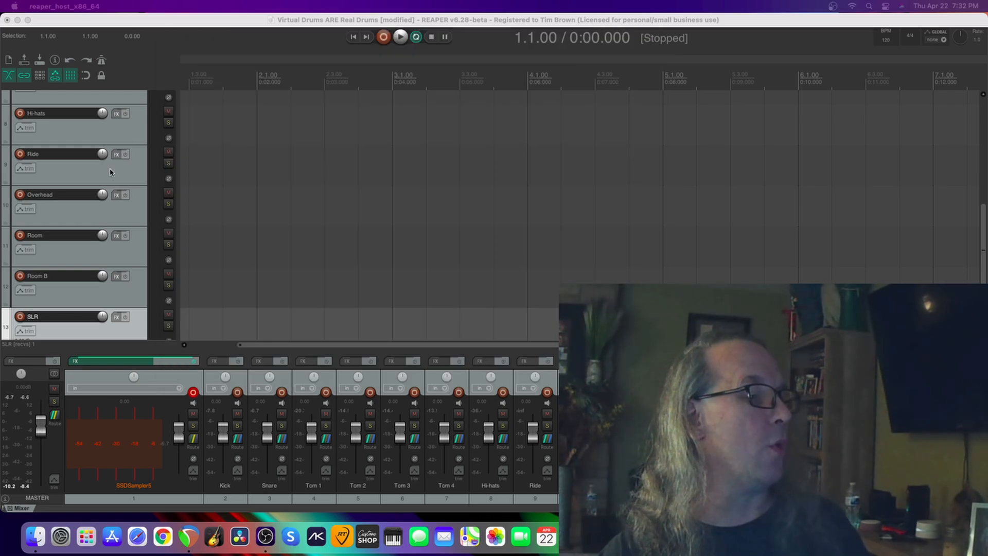
scroll(112, 182, "up", 10)
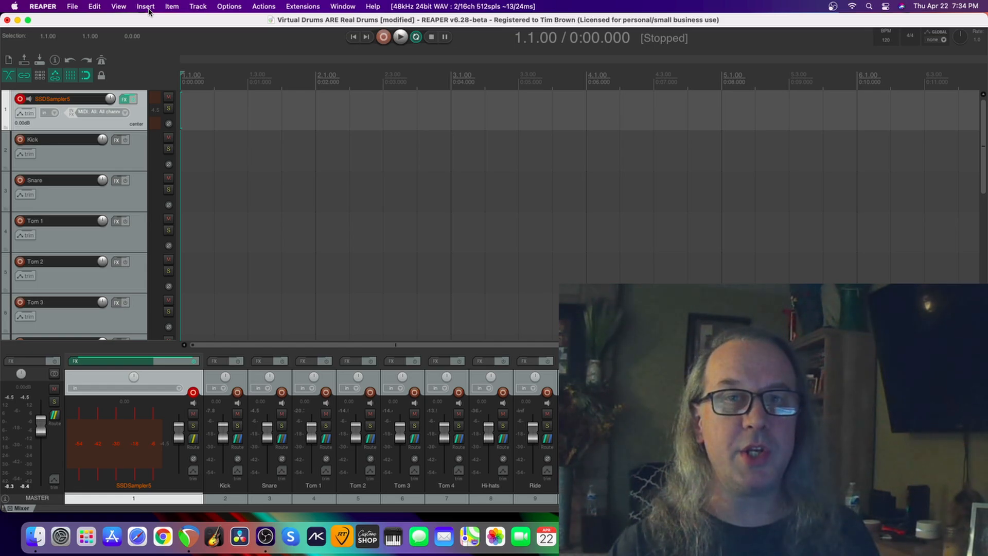
Insert a new MIDI item at the start of the SSDSampler5 track and open it in the MIDI editor
left_click(147, 6)
left_click(153, 32)
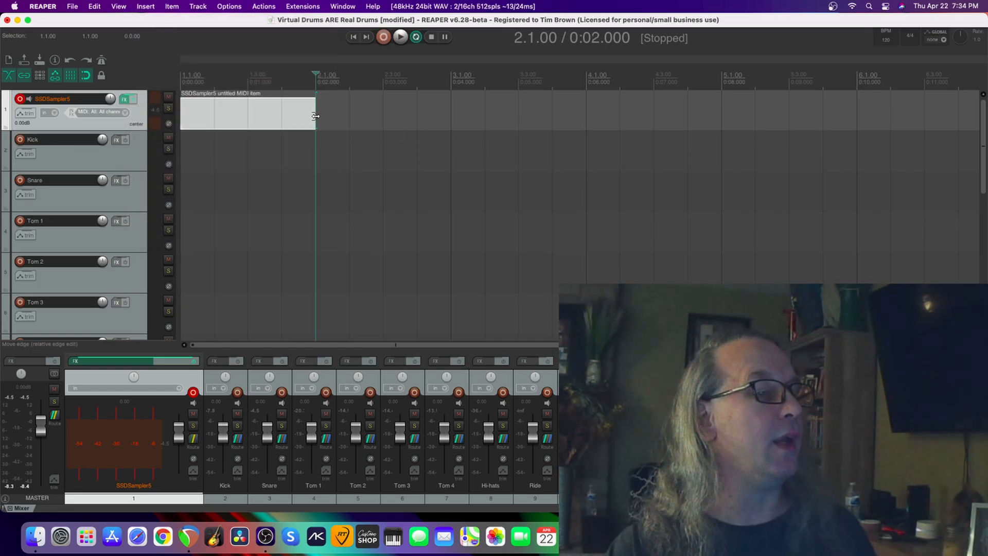
mouse_move(316, 116)
left_mouse_down()
mouse_move(368, 117)
mouse_move(304, 117)
left_mouse_up()
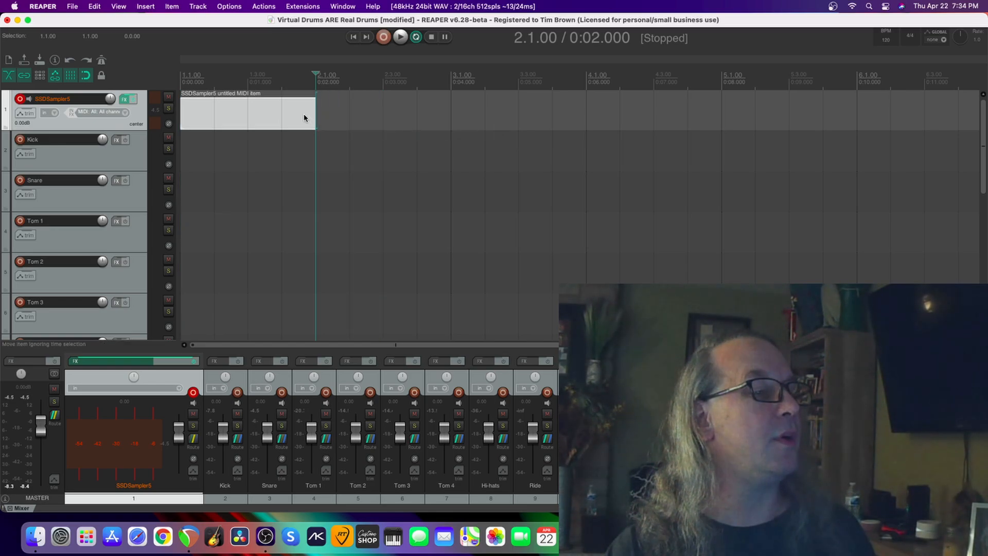
double_click(221, 118)
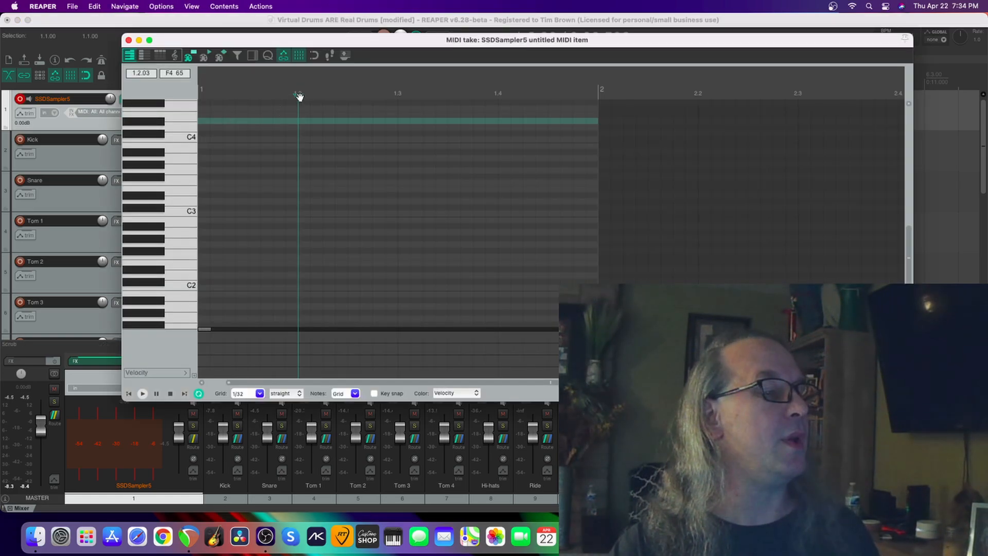
Audition the C2 kick and draw a grid-length C2 note at the very start of the MIDI item
left_click_drag(299, 95, 199, 98)
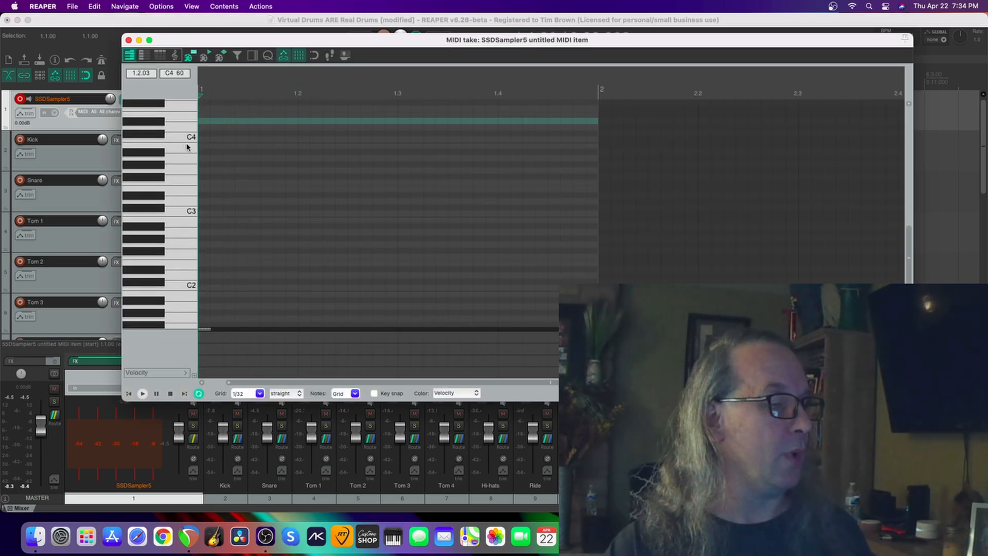
left_click(190, 286)
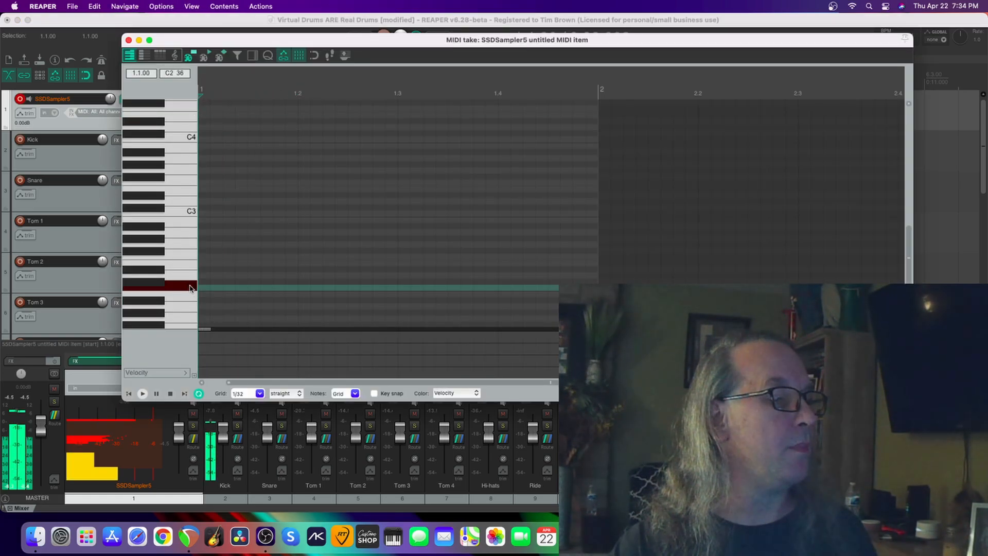
left_click(201, 289)
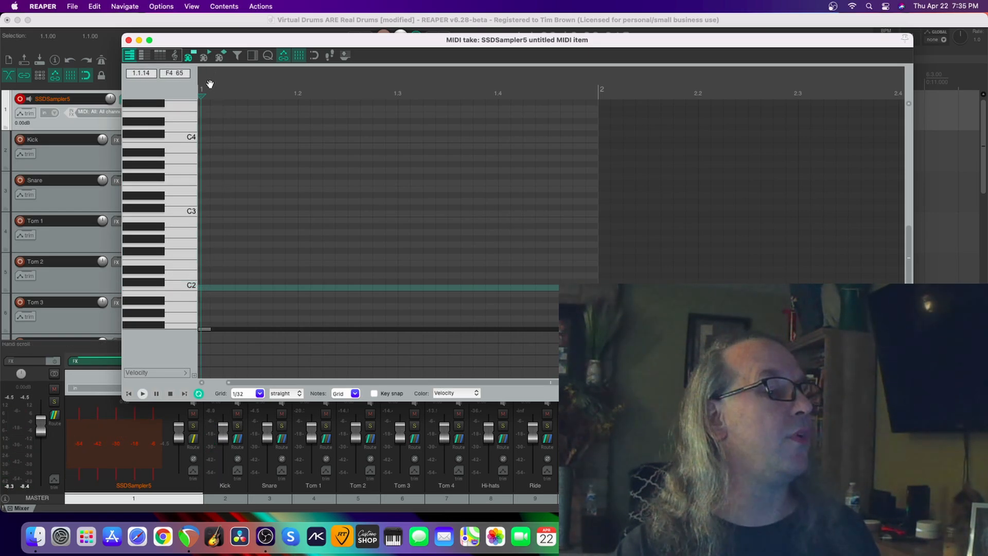
left_click(219, 57)
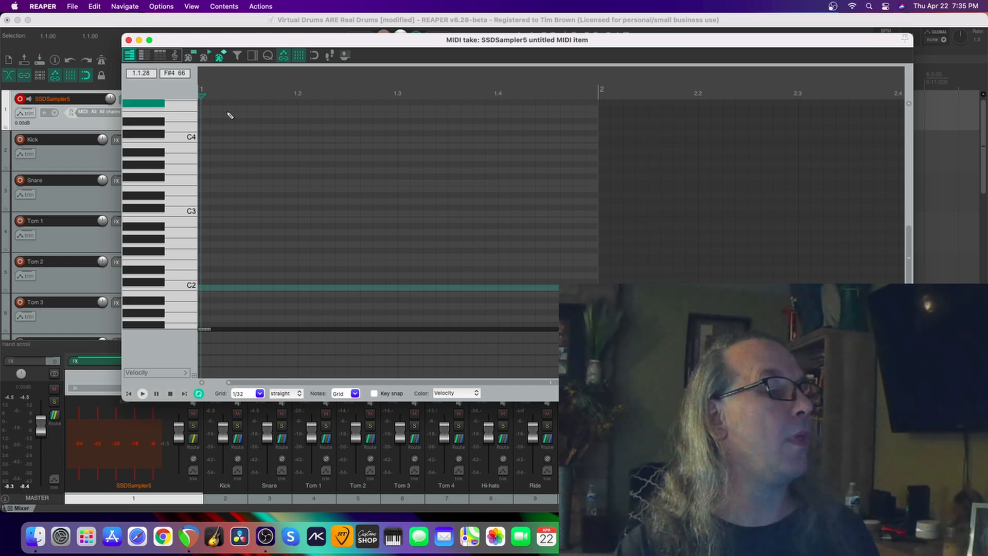
left_click(200, 289)
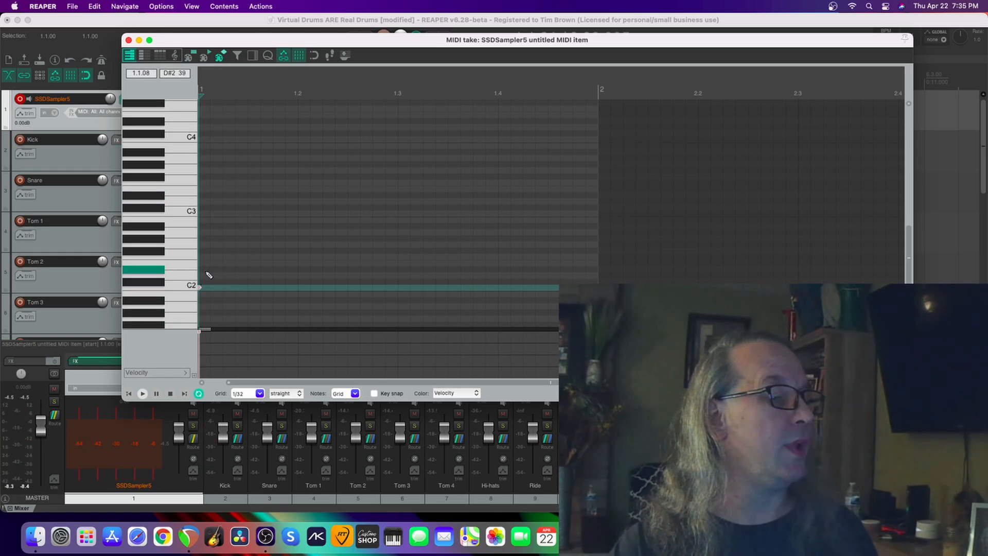
Draw D2 snare notes on beats 2 and 4, and C2 kick notes on beat 3 and the eighth-note after it
left_click(299, 276)
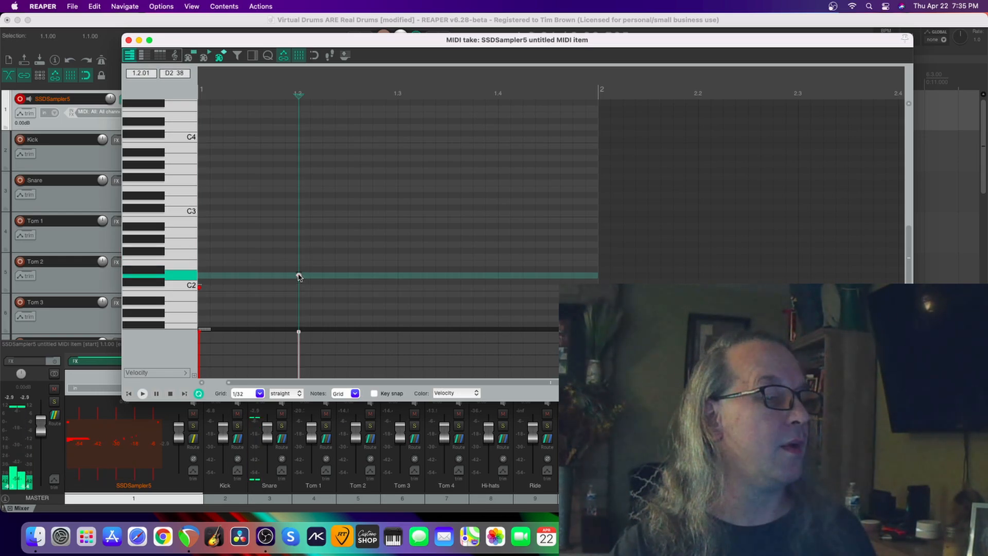
left_click(399, 288)
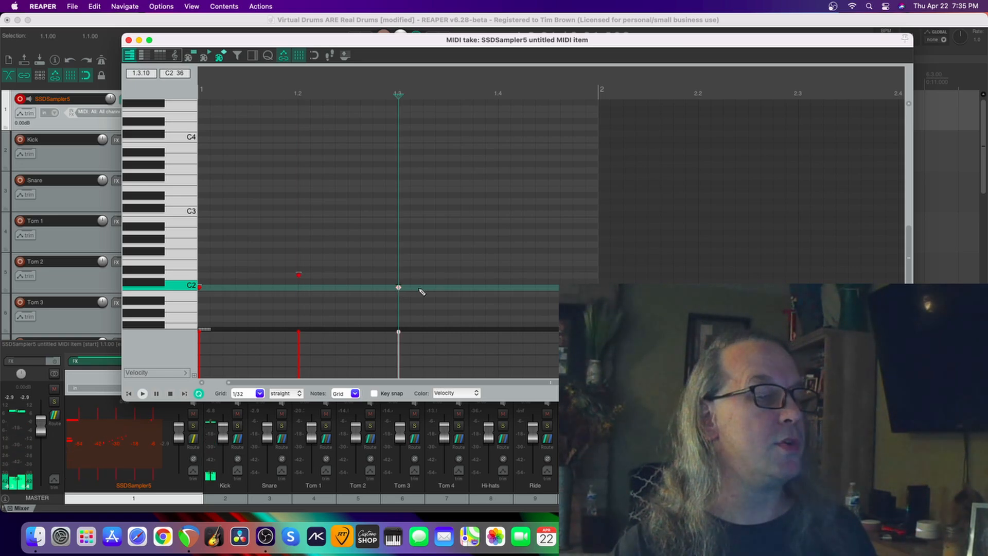
left_click(449, 288)
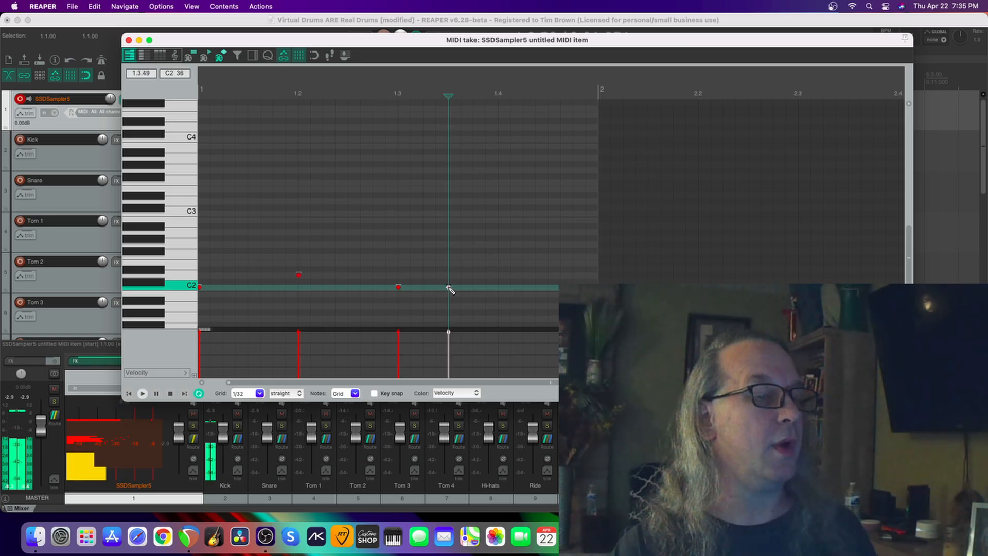
left_click(499, 275)
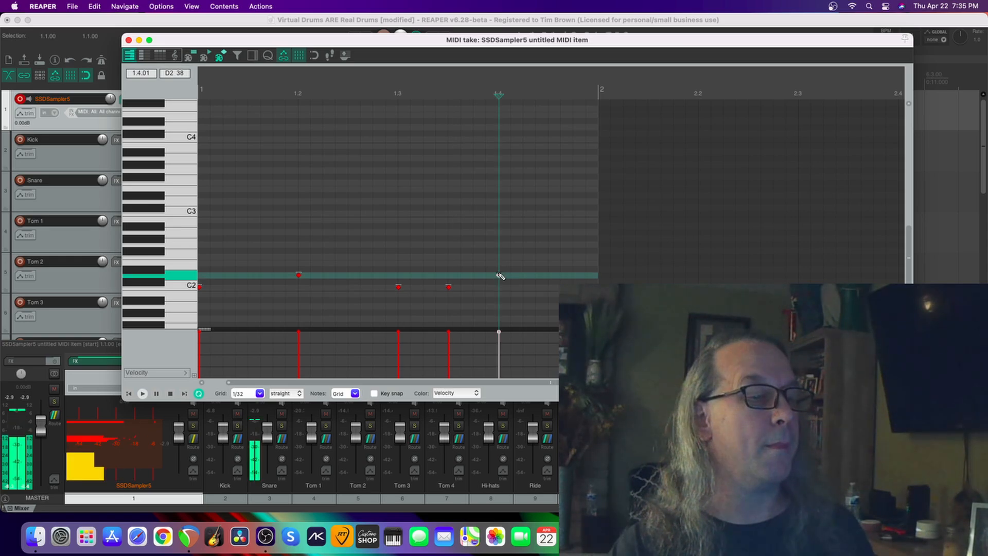
Audition the hi-hat keys and draw G#2 notes at sixteenth-note spacing across the whole first bar
left_click(168, 228)
left_click(155, 242)
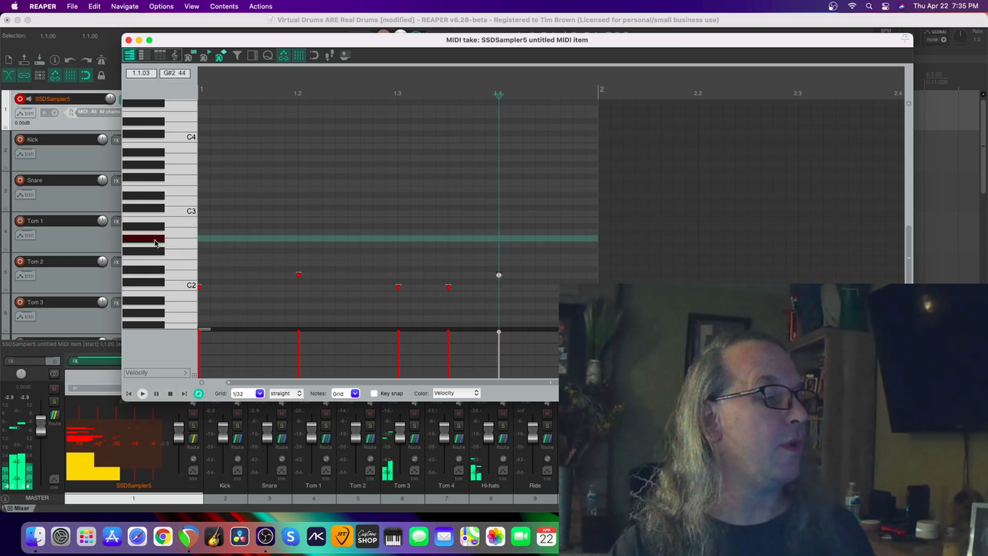
left_click(200, 238)
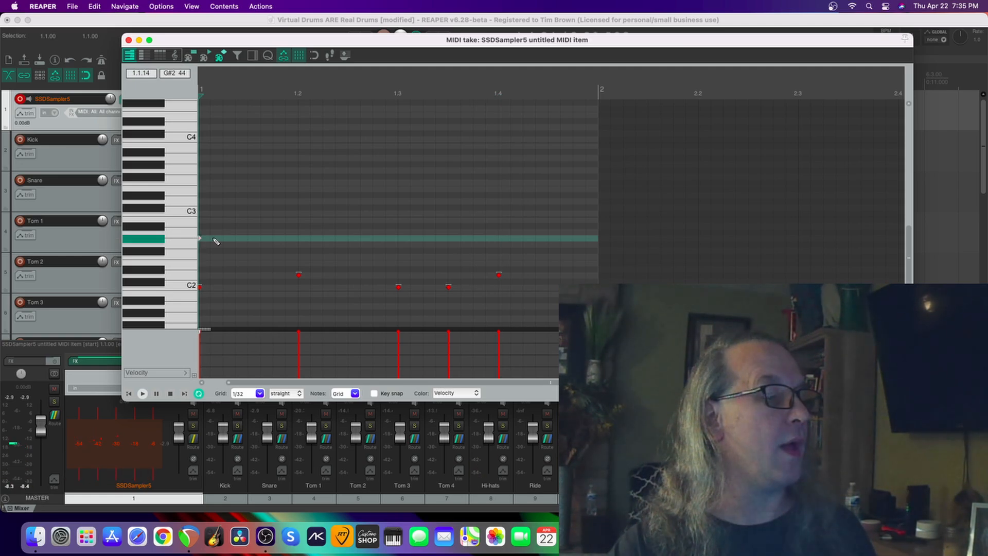
left_click(225, 238)
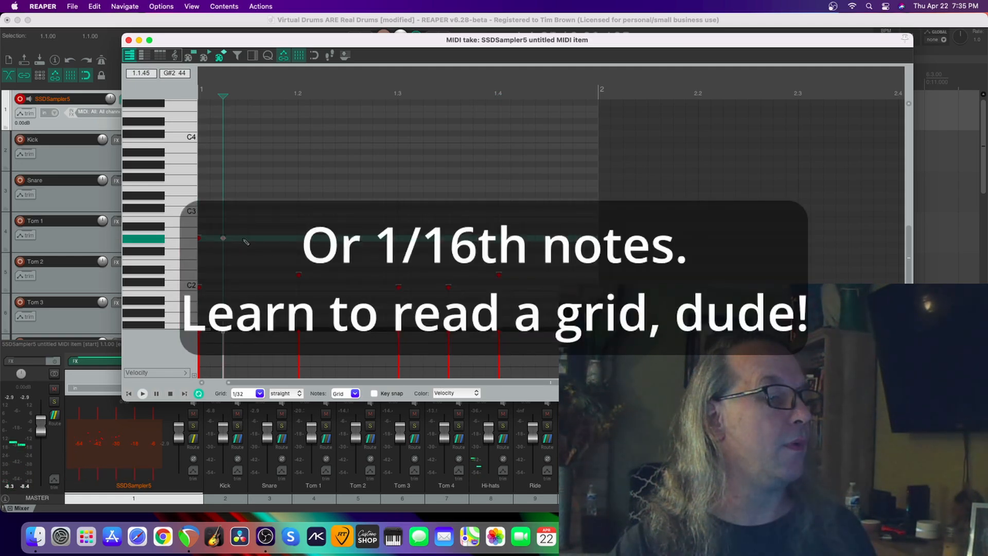
left_click(247, 238)
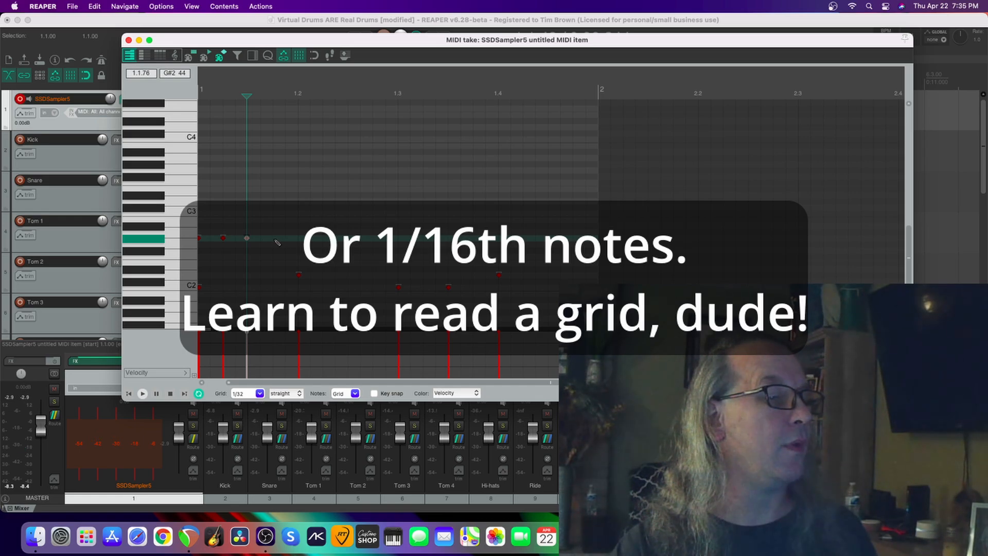
left_click(274, 238)
left_click(299, 238)
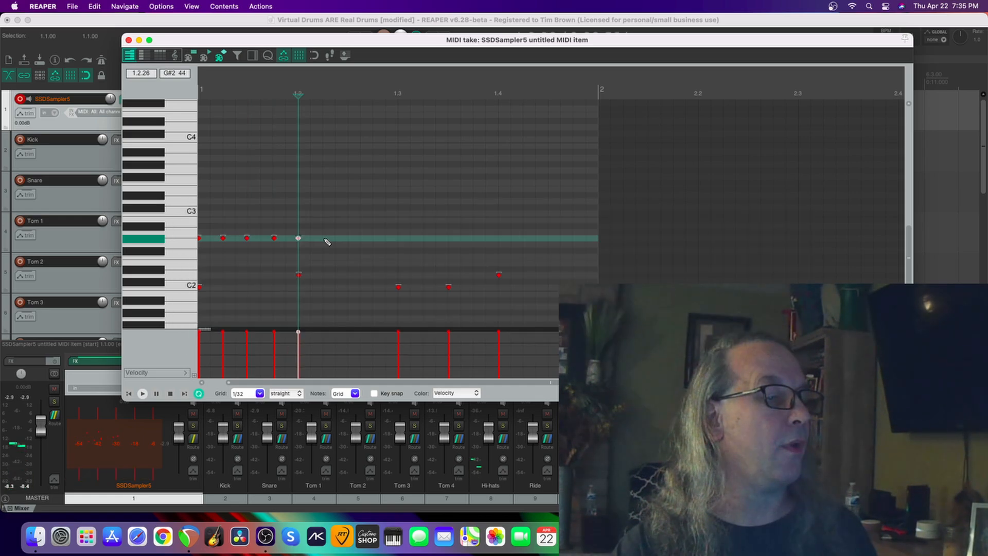
left_click(325, 238)
left_click(349, 238)
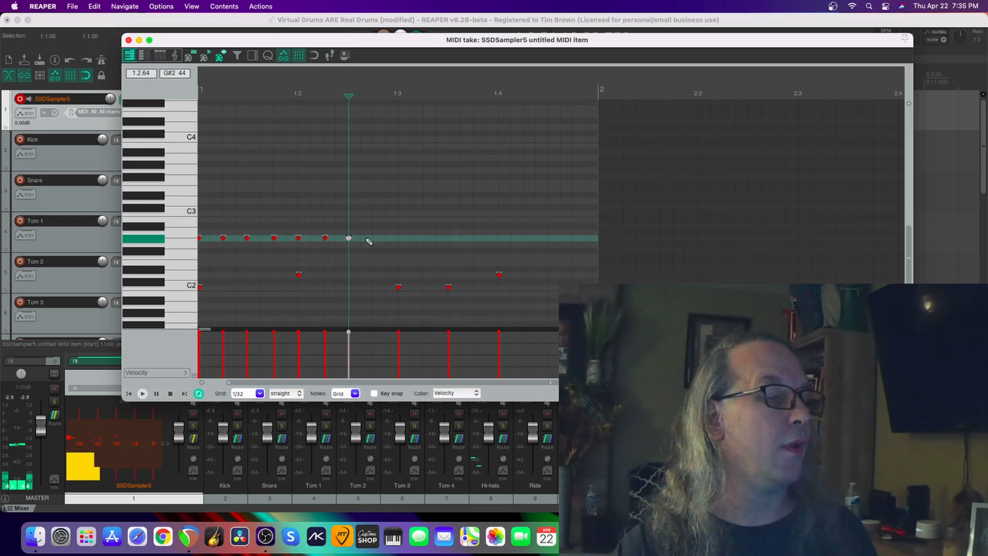
left_click(375, 239)
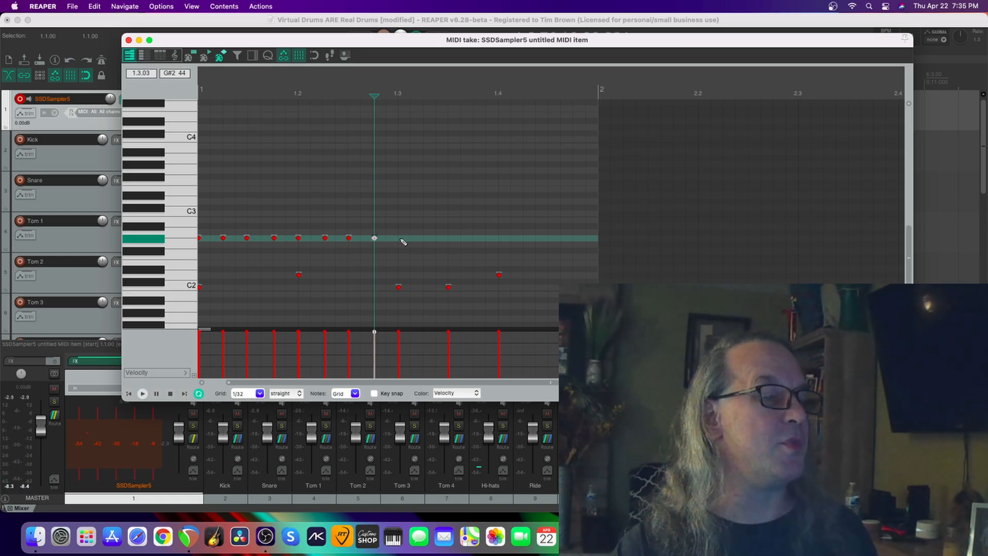
left_click(399, 238)
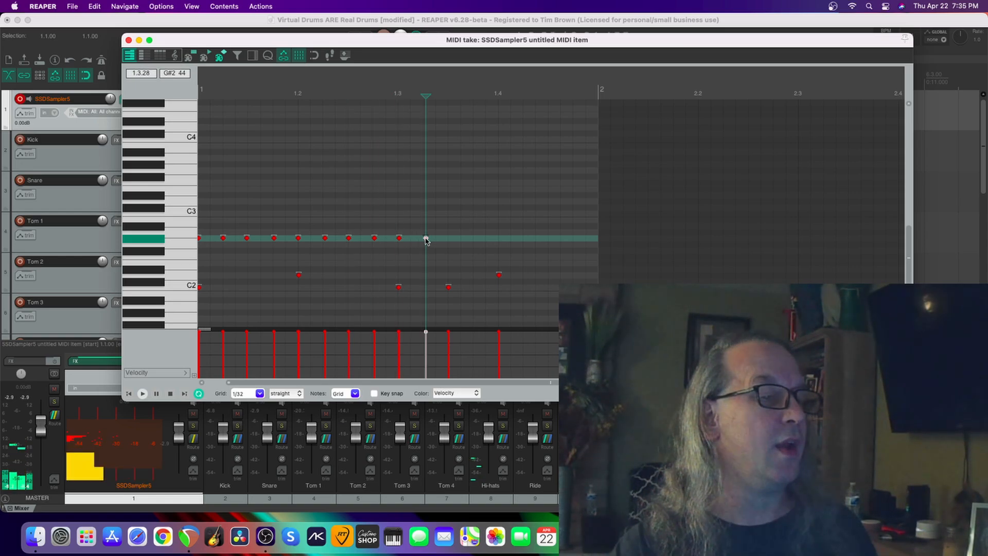
left_click(425, 239)
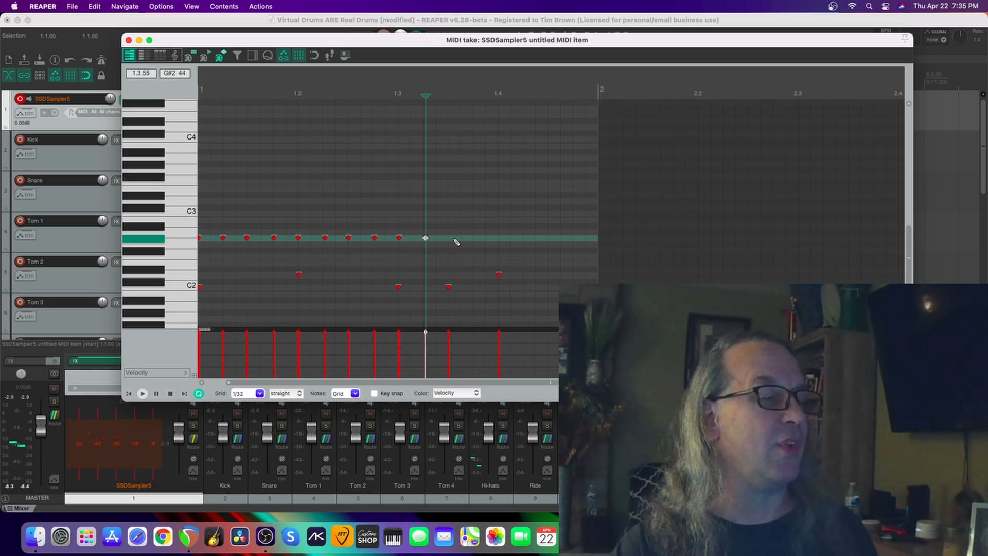
left_click(449, 239)
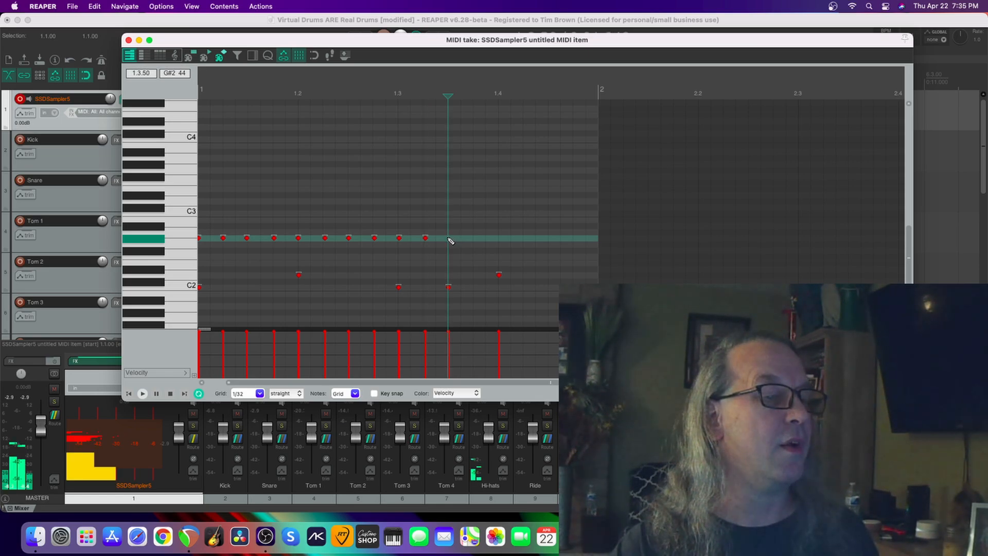
left_click(474, 238)
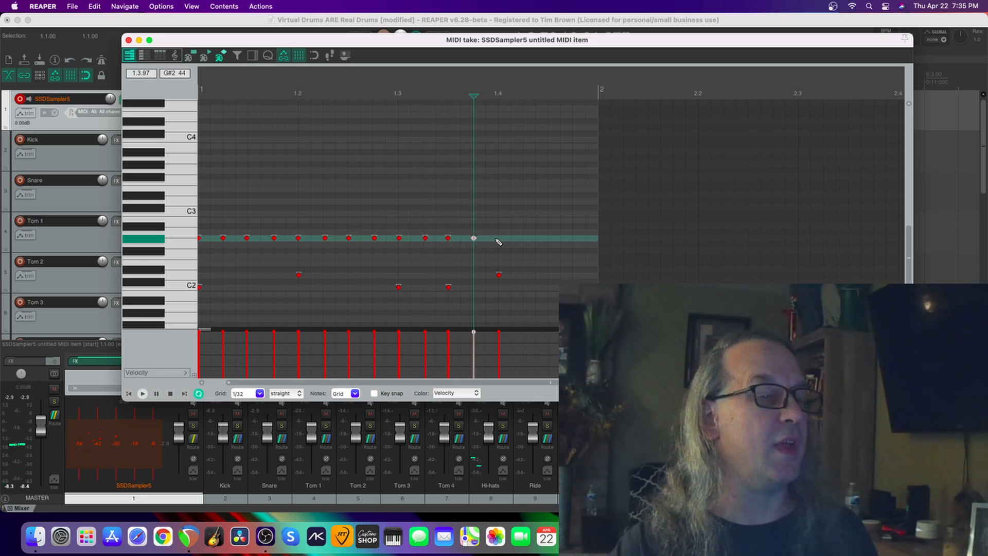
left_click(501, 238)
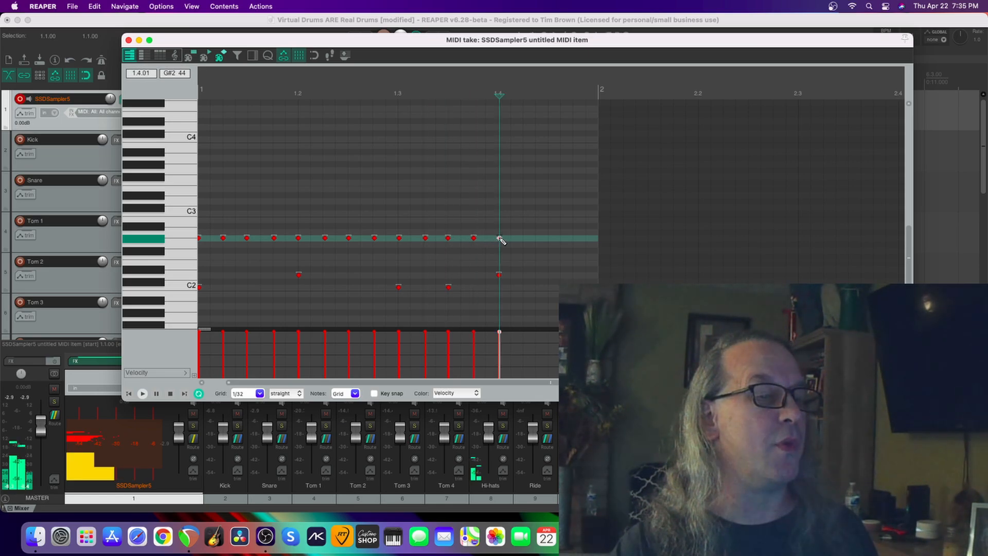
left_click(525, 238)
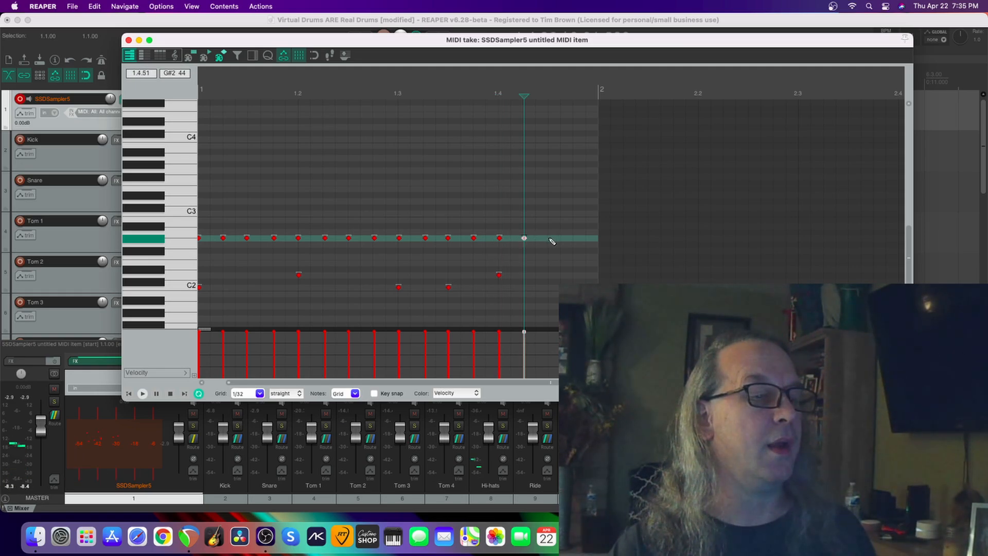
left_click(550, 238)
left_click(573, 238)
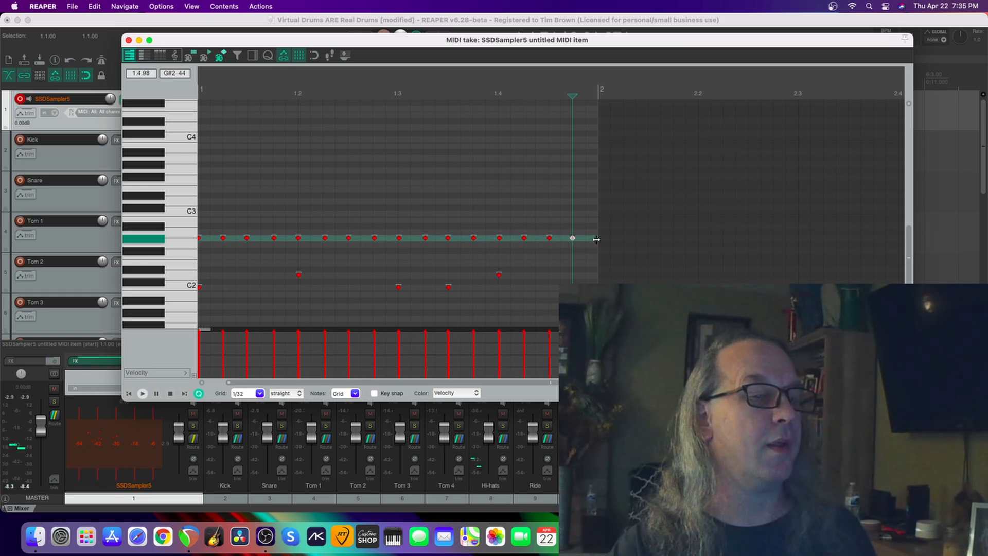
Play the drum pattern from the start of the item and stop playback
left_click(128, 394)
left_click(143, 394)
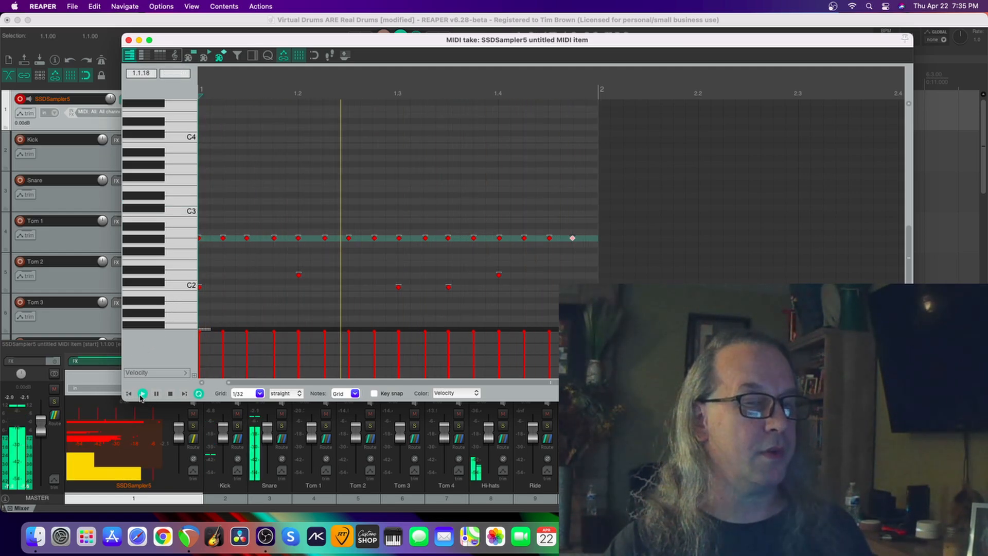
left_click(172, 395)
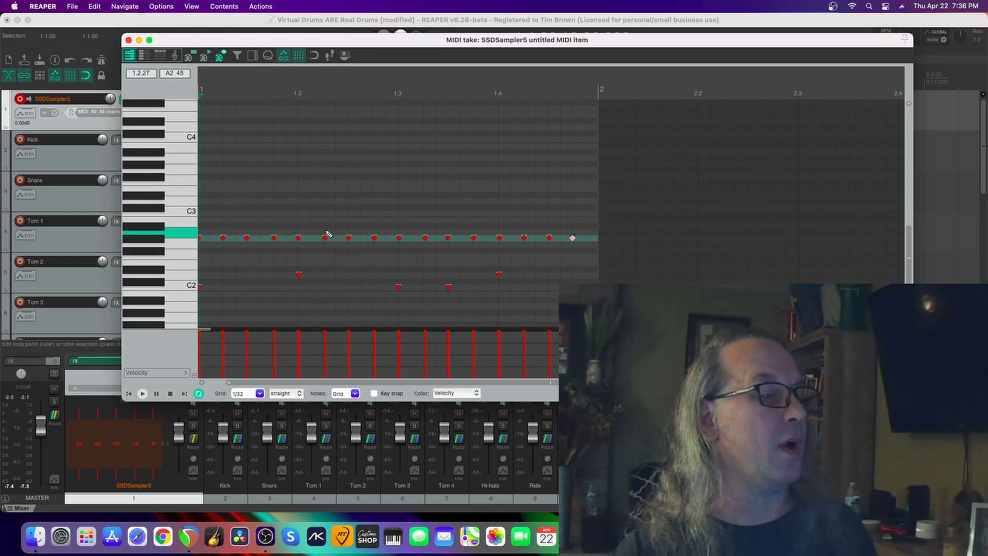
Turn off snapping in the arrange window and nudge the D2 snare on beat 2 and the C2 kick on beat 3 slightly earlier
left_click(89, 76)
scroll(301, 263, "down", 4)
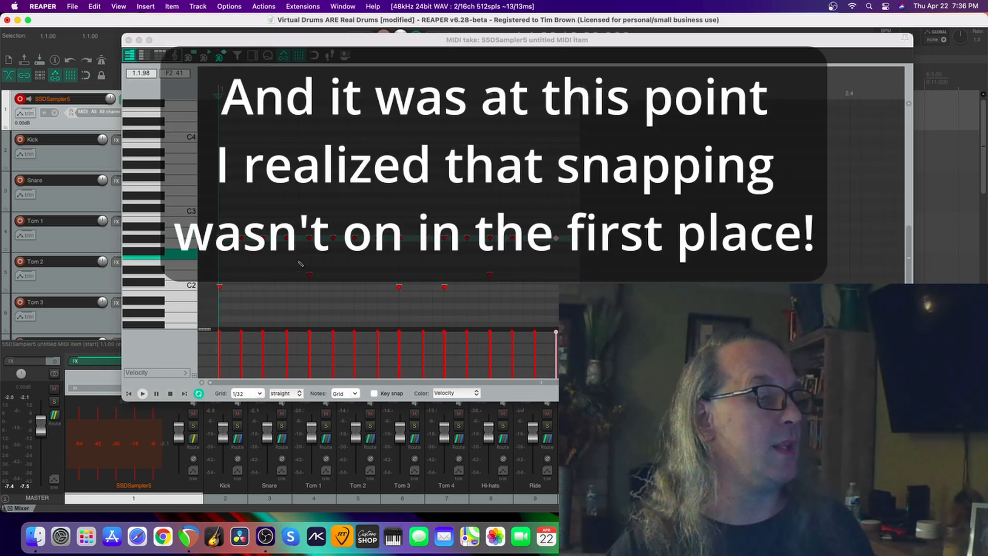
scroll(303, 265, "up", 5)
scroll(304, 265, "up", 3)
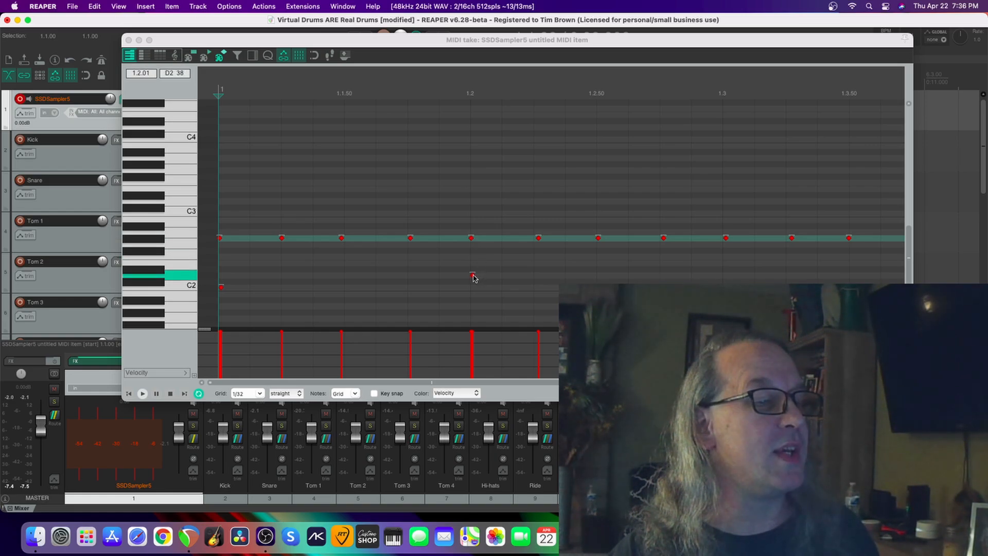
left_click_drag(474, 276, 469, 275)
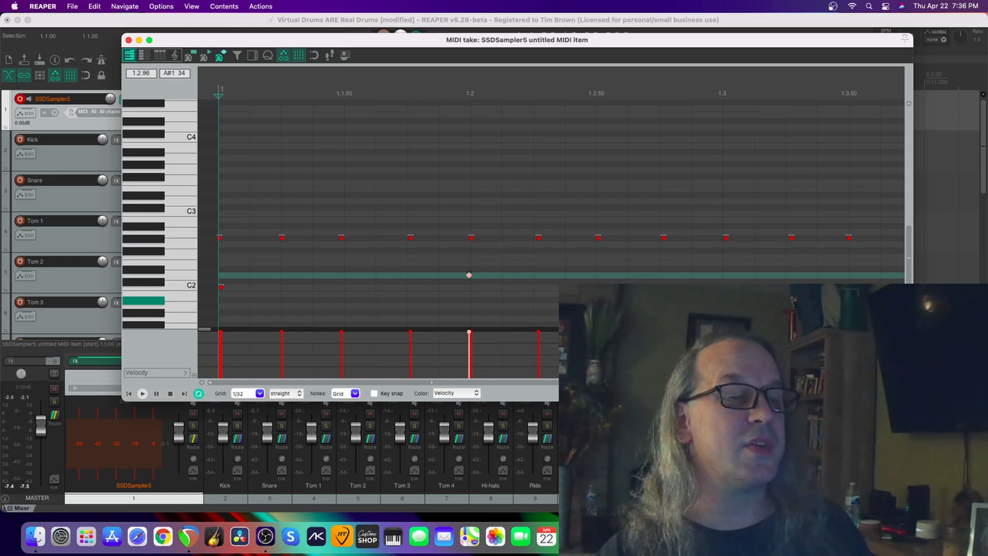
left_click_drag(404, 385, 627, 386)
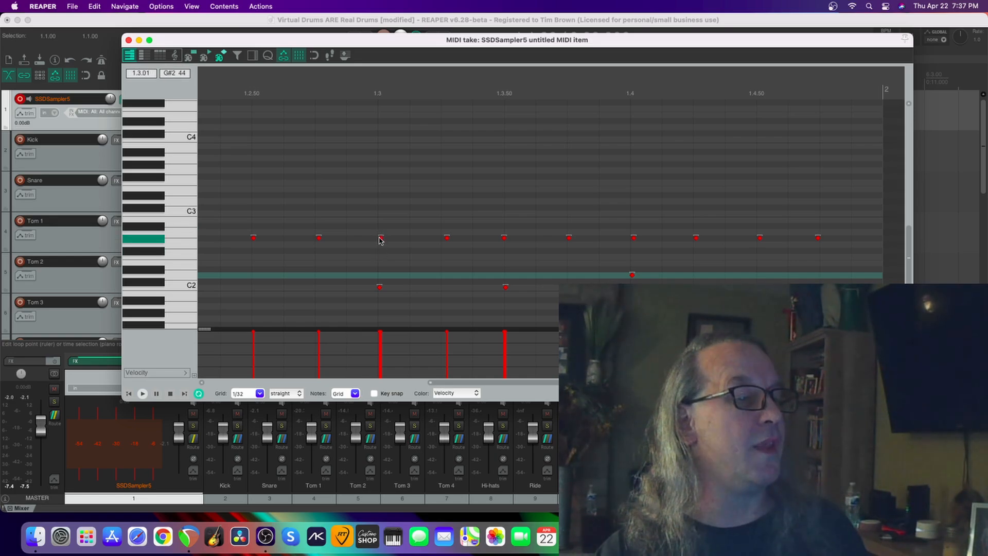
left_click(380, 288)
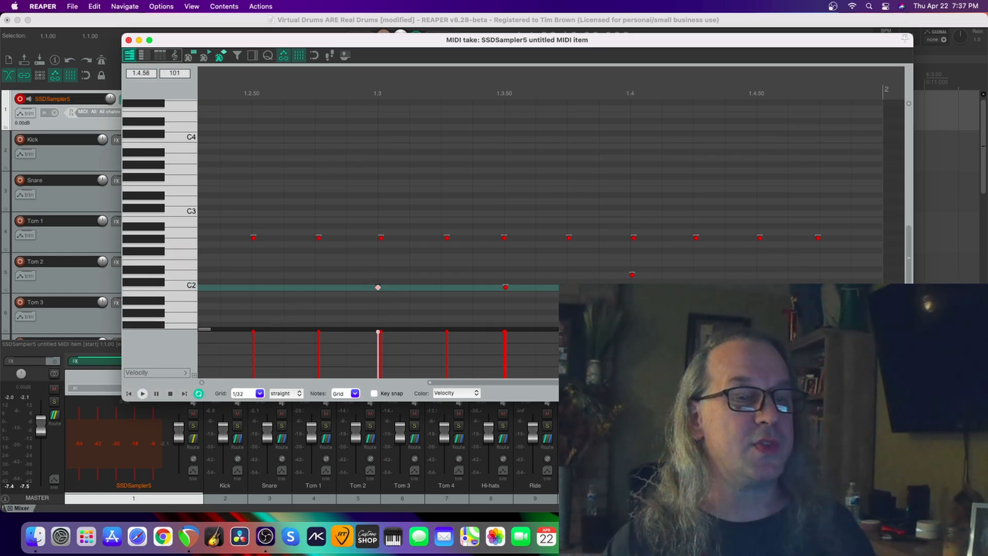
Lower the velocities of the last five G#2 hi-hat notes in the bar to varied values between 64 and 73
left_click_drag(820, 331, 759, 349)
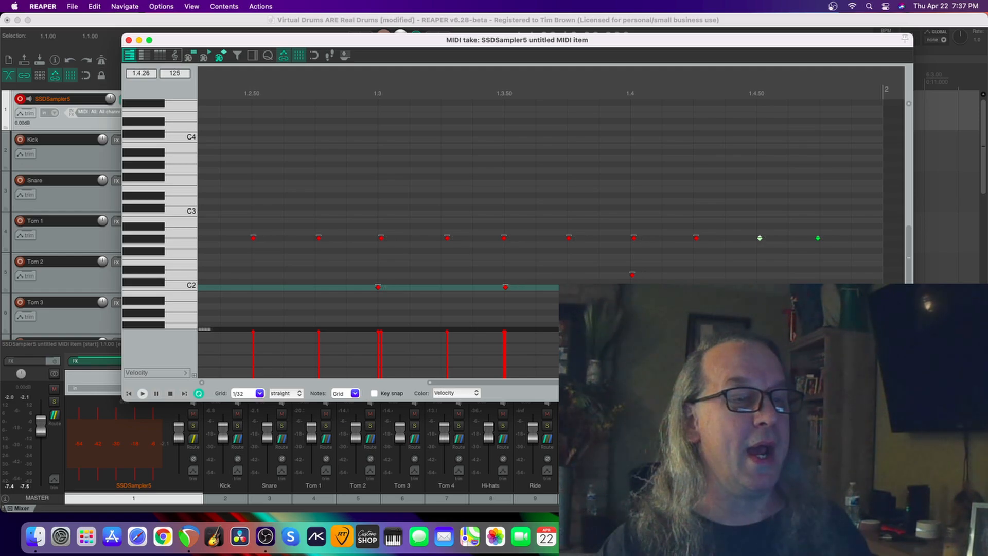
left_click_drag(696, 332, 696, 349)
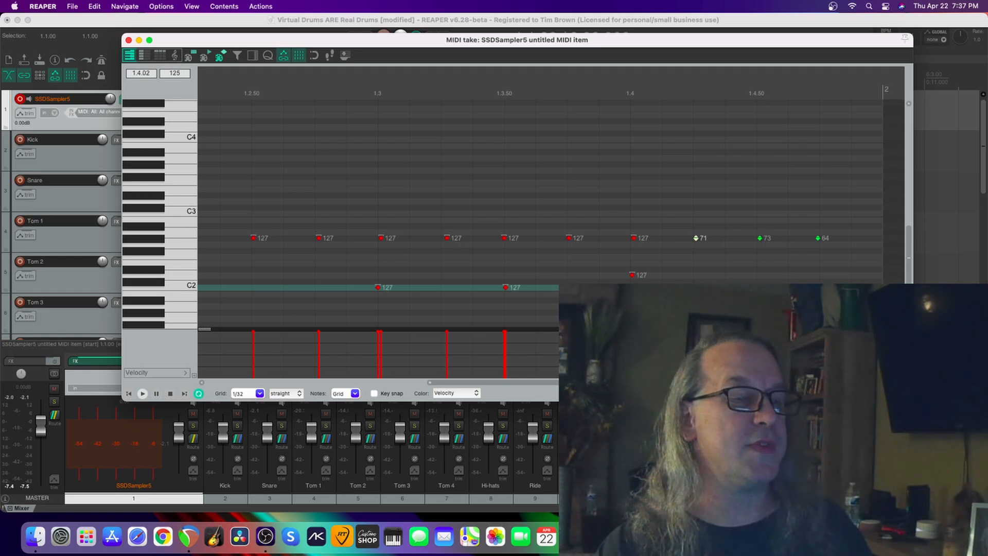
left_click_drag(633, 332, 634, 354)
left_click_drag(568, 332, 569, 351)
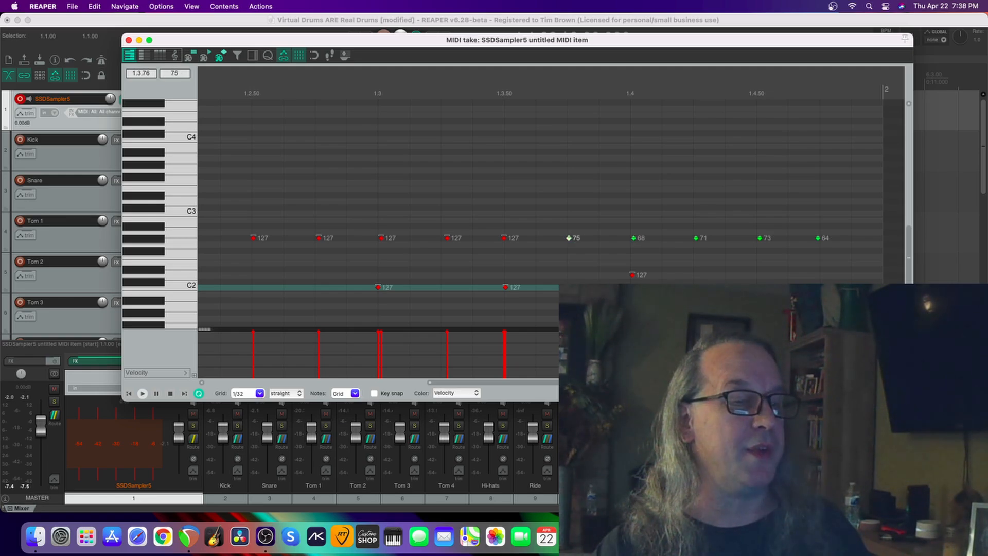
Lower the hi-hats from 1.2.75 to 1.3.50 to velocities 80, 64, 77 and 88, the beat 3 kicks to 87 and 64, and the beat 4 snare to 85
mouse_move(505, 333)
left_mouse_down()
mouse_move(502, 354)
mouse_move(504, 346)
left_mouse_up()
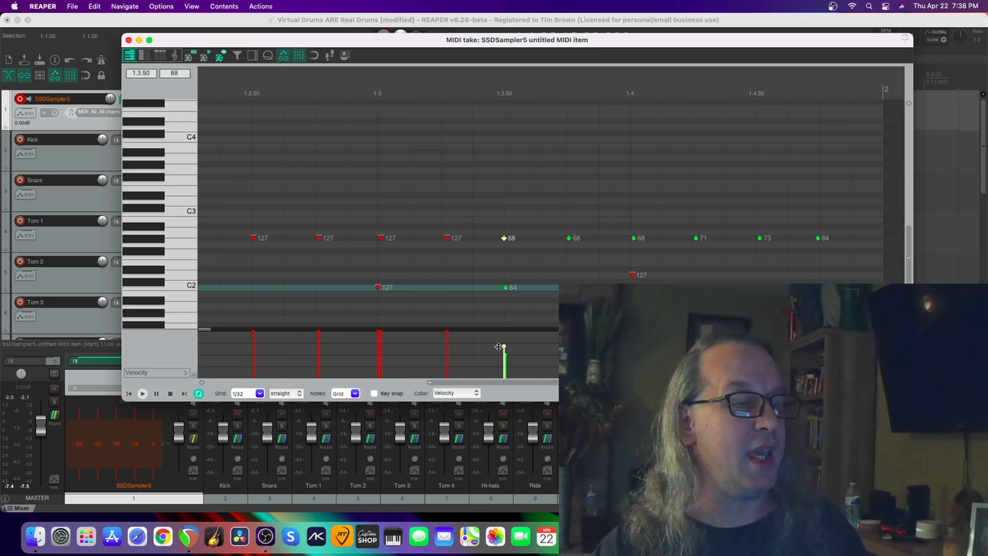
left_click_drag(446, 331, 447, 351)
left_click(379, 331)
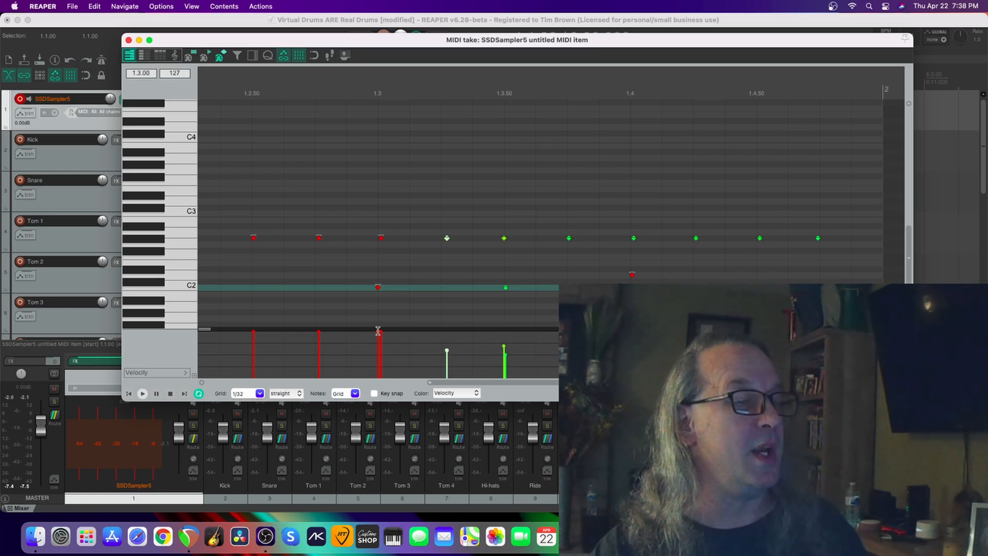
mouse_move(378, 331)
left_mouse_down()
mouse_move(378, 357)
mouse_move(377, 332)
mouse_move(378, 347)
left_mouse_up()
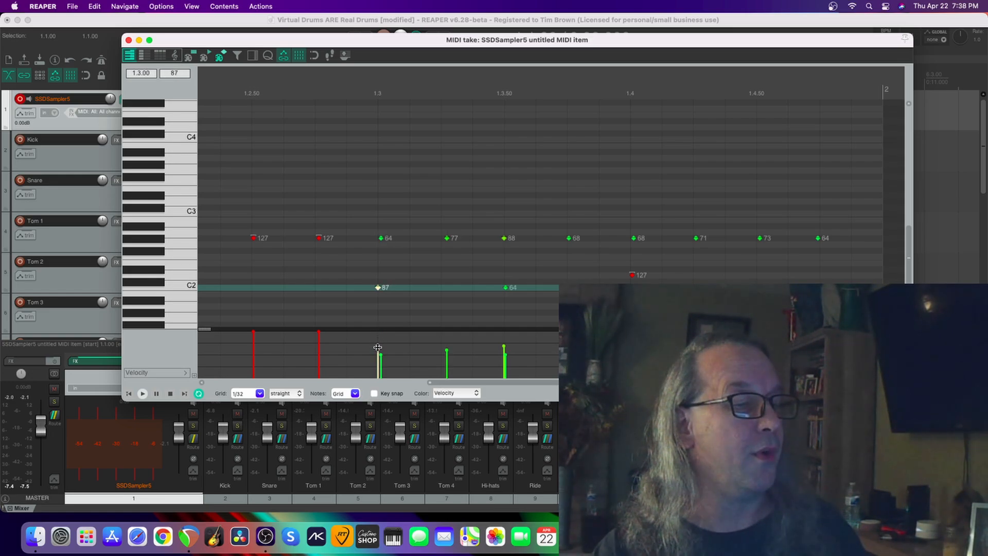
left_click_drag(319, 331, 319, 351)
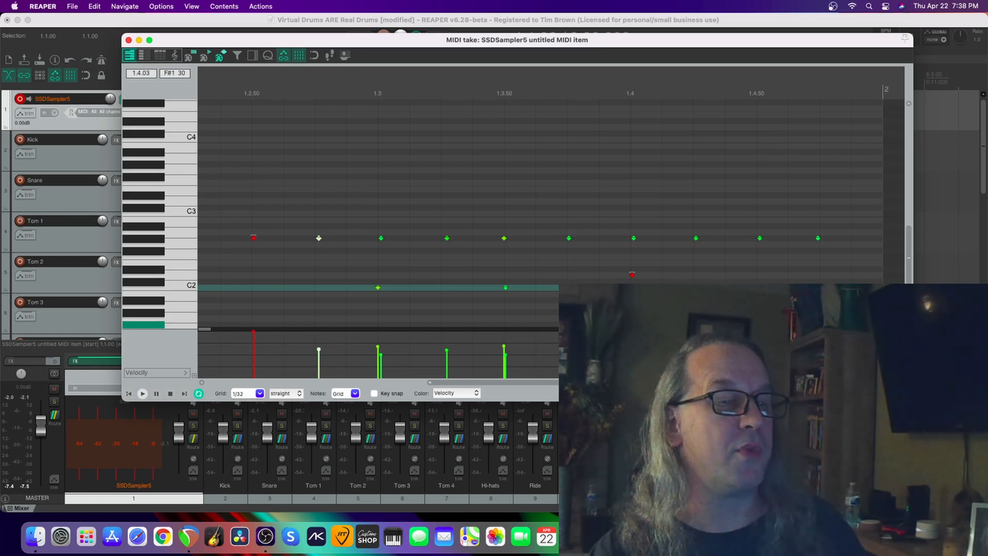
left_click(632, 274)
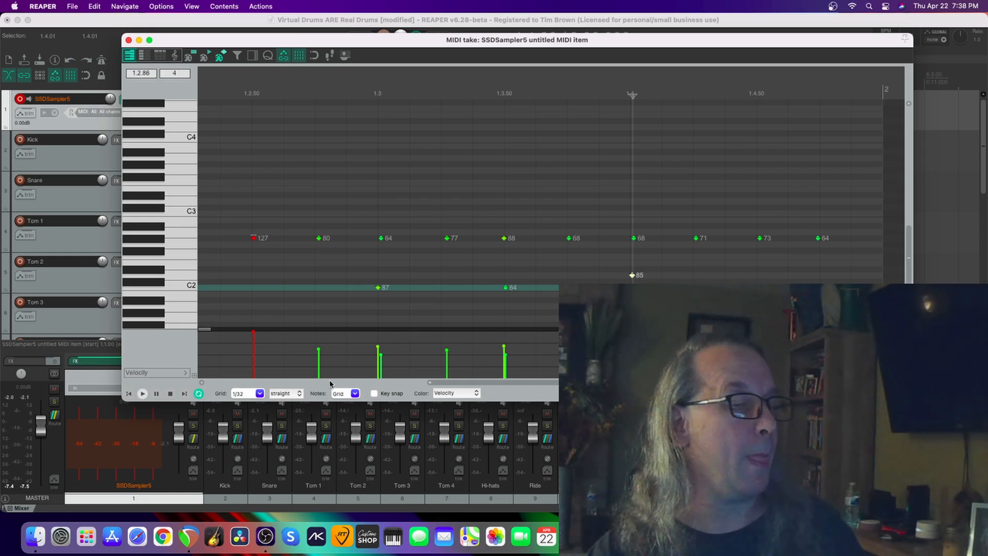
Lower the velocities of the remaining hi-hats from 1.1.25 to 1.2.50 and the beat 2 snare to varied moderate values
left_click_drag(542, 385, 294, 385)
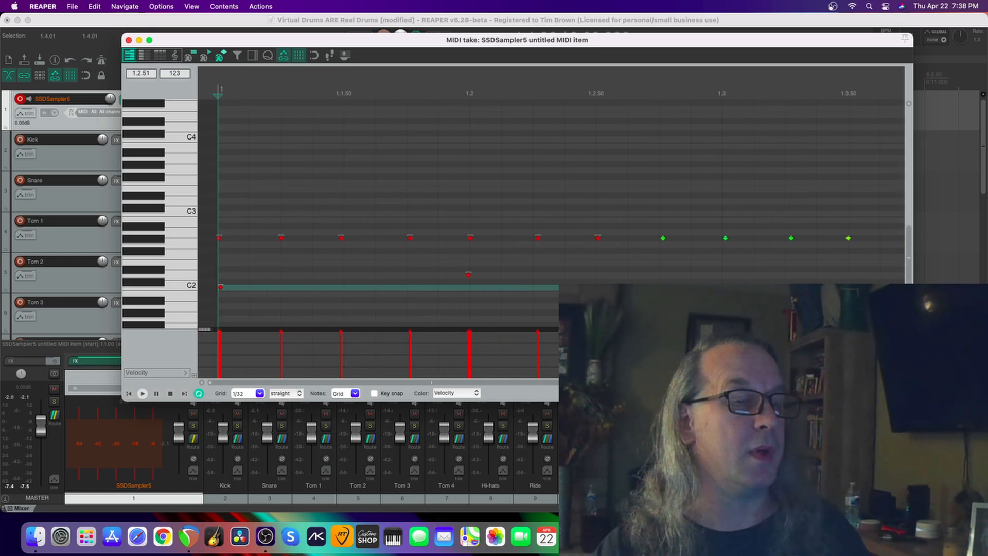
left_click_drag(598, 333, 598, 335)
left_click_drag(537, 331, 410, 352)
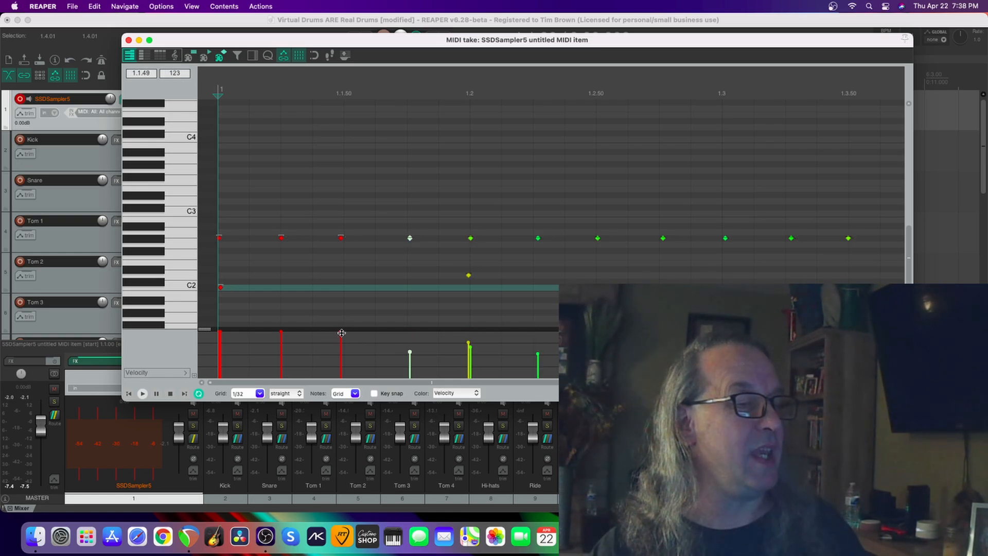
left_click_drag(342, 333, 342, 350)
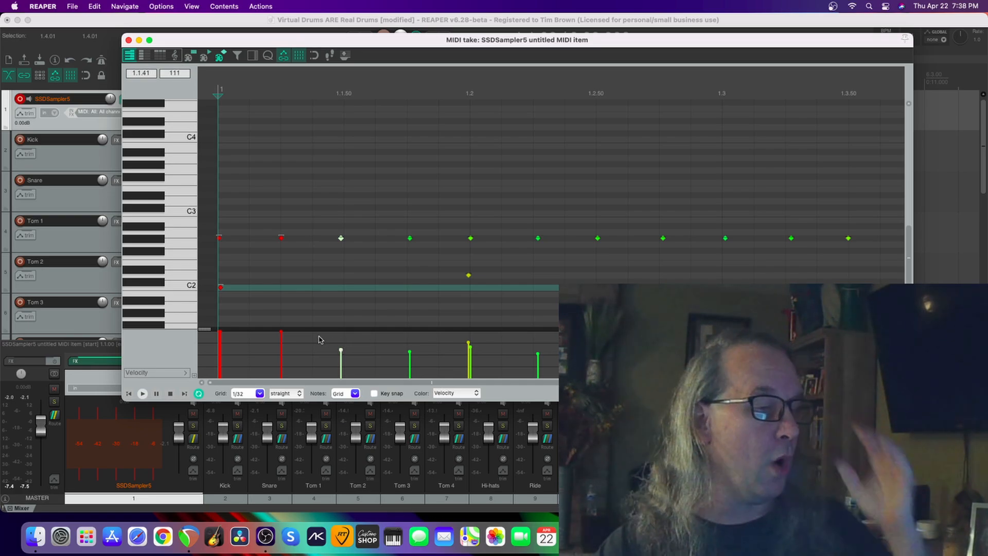
left_click_drag(281, 331, 281, 346)
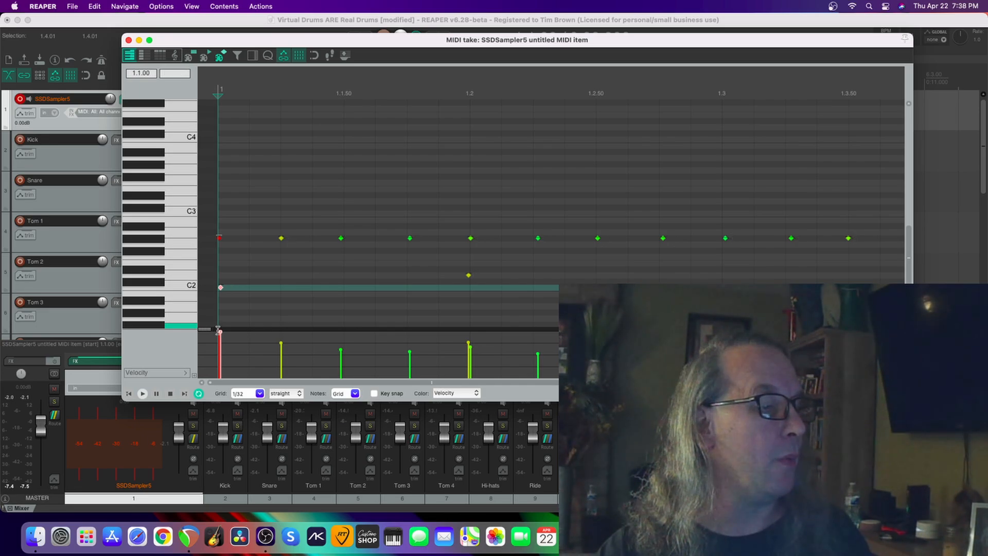
Lower the first G#2 hi-hat in the bar to velocity 74 and reduce the velocity of the C2 kick on beat 1
left_click(218, 239)
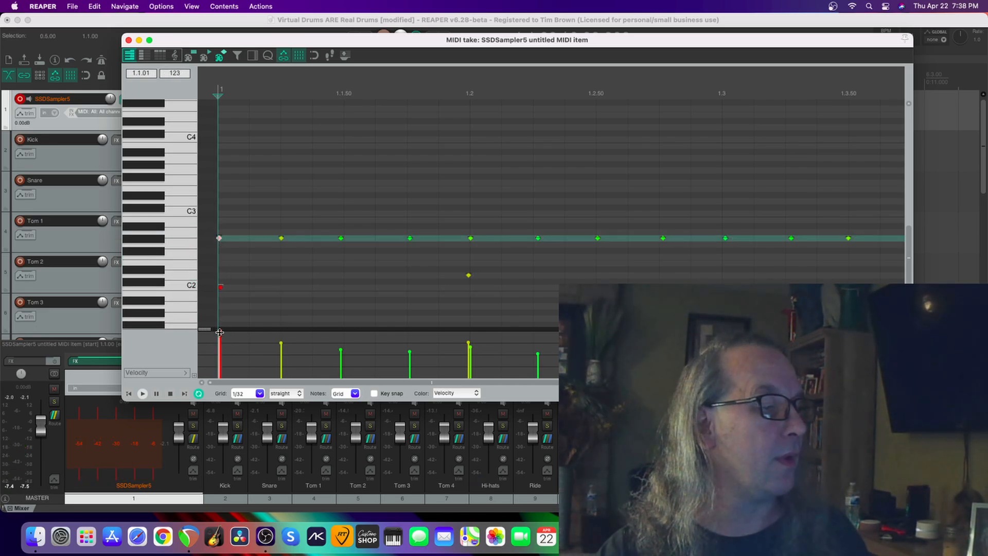
left_click_drag(220, 332, 218, 351)
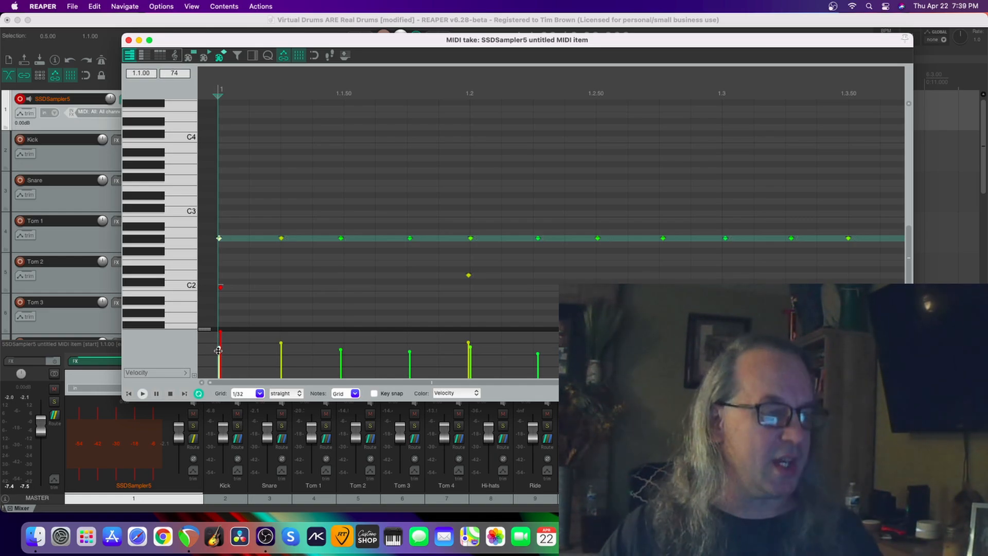
mouse_move(218, 351)
left_mouse_down()
mouse_move(219, 315)
mouse_move(220, 337)
left_mouse_up()
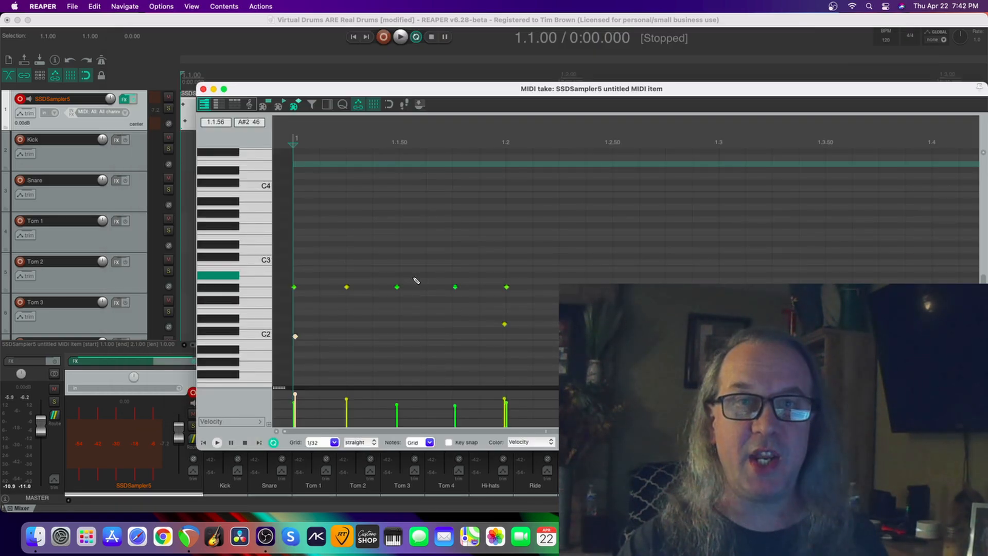
Play the humanized drum bar from the start to check its velocities, and stop playback
left_click(217, 442)
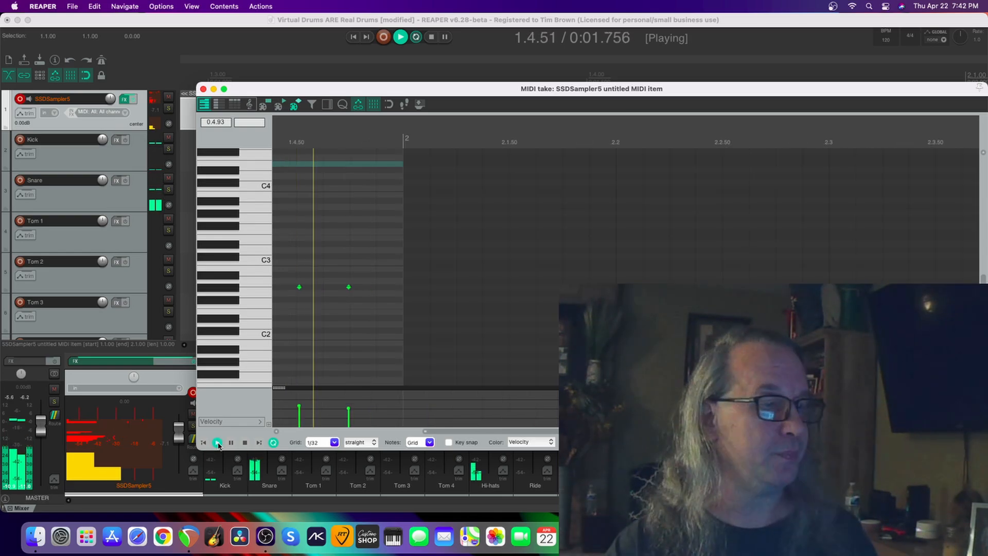
key("space")
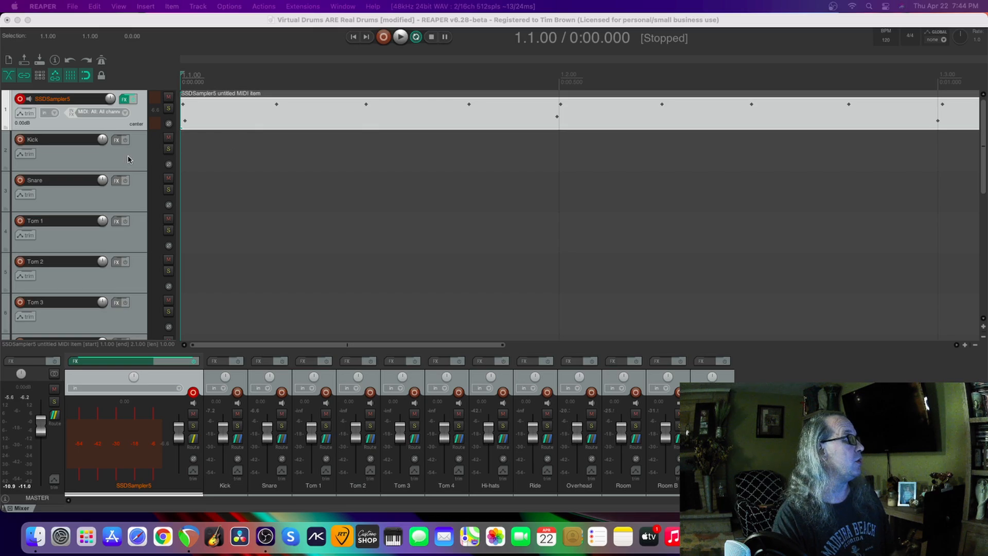
Render all drum tracks from Kick through SLR to mono stem tracks, muting the originals
left_click(102, 160)
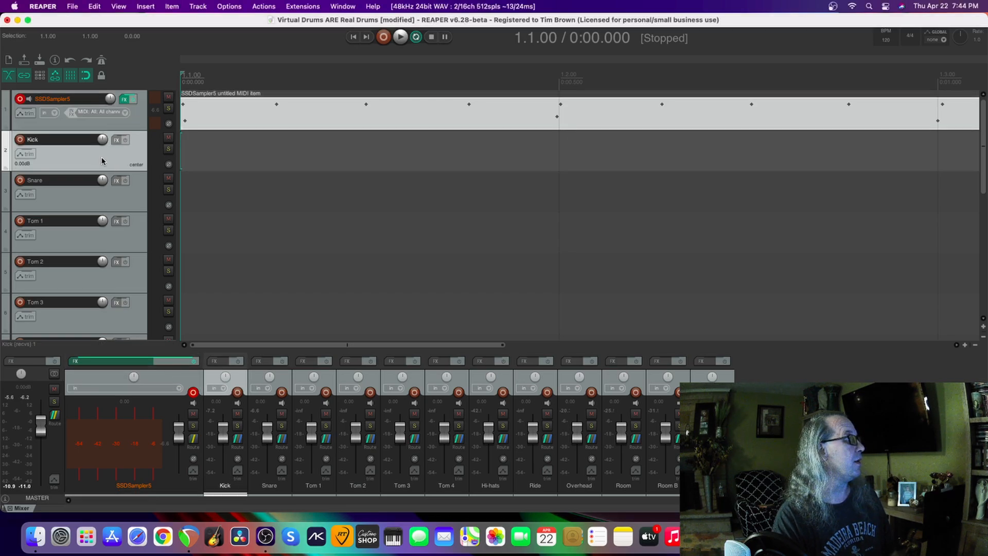
scroll(115, 189, "down", 6)
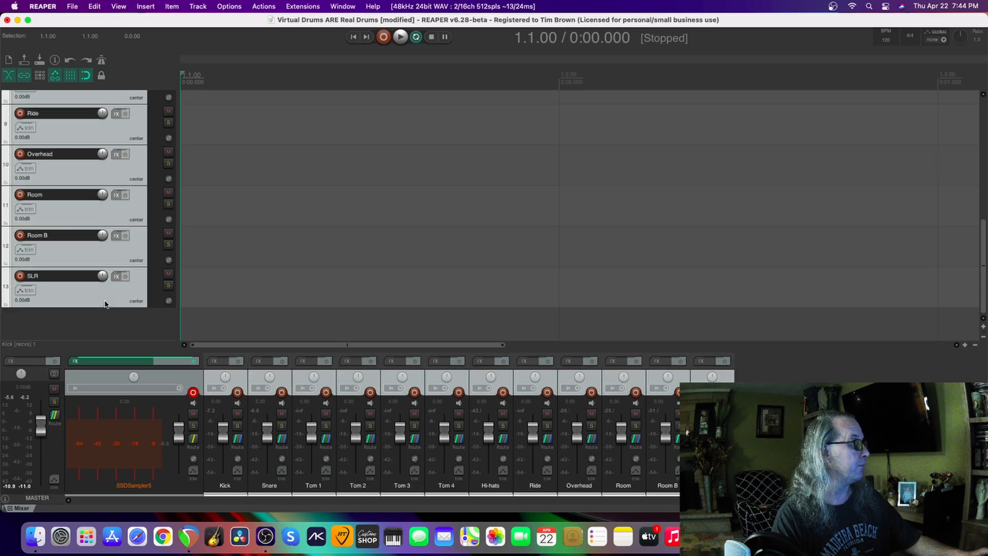
left_click(105, 303, "shift")
right_click(105, 303)
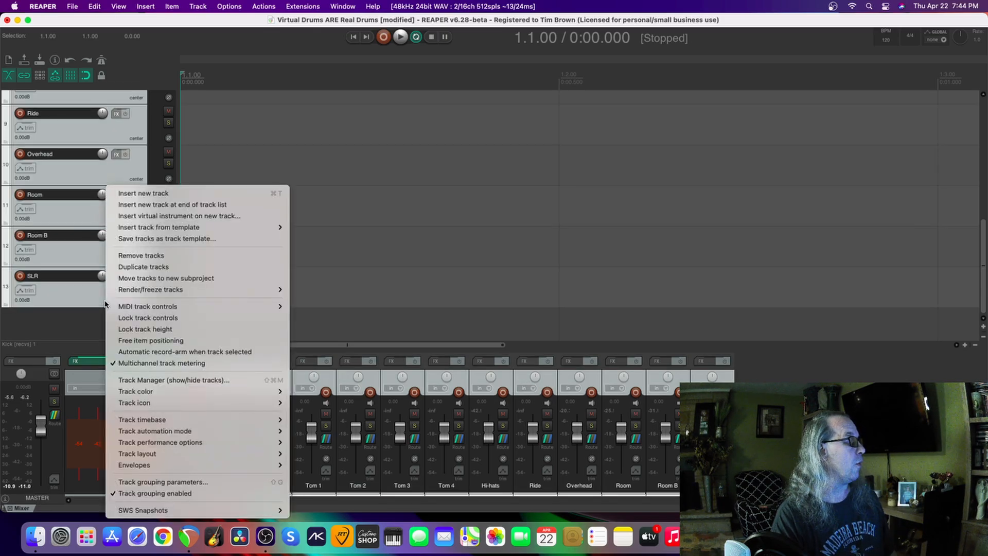
mouse_move(142, 291)
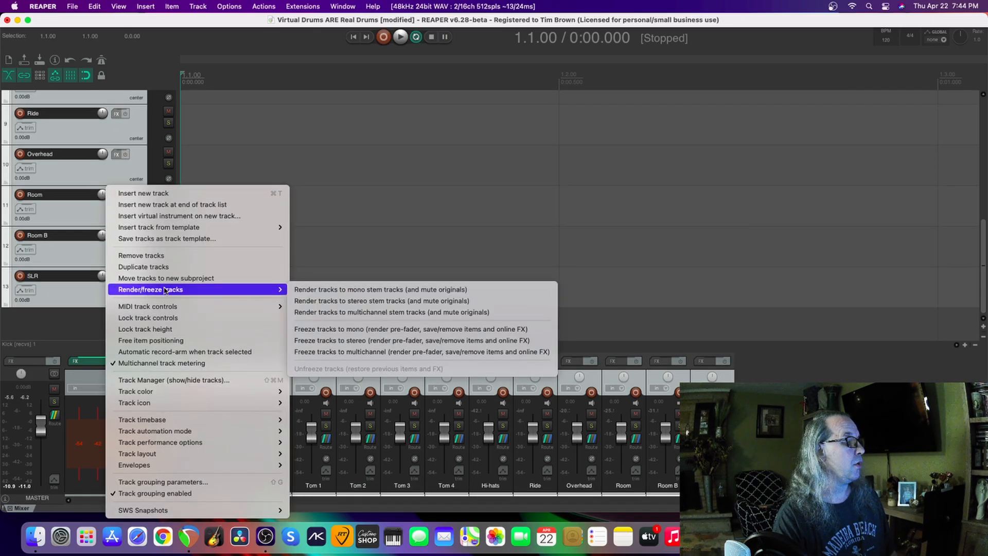
left_click(369, 291)
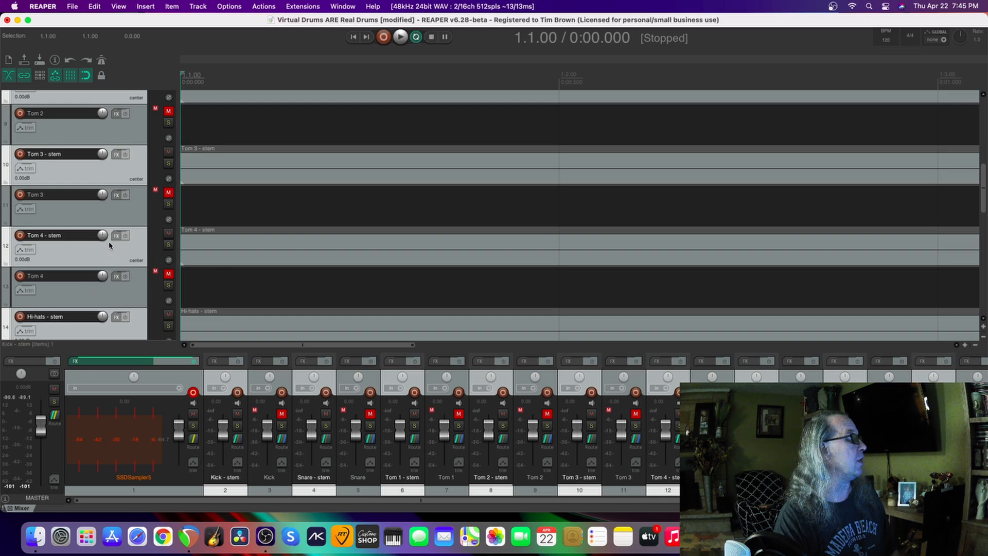
Remove the muted original drum tracks from Kick through SLR, keeping only their stem tracks
scroll(109, 245, "down", 10)
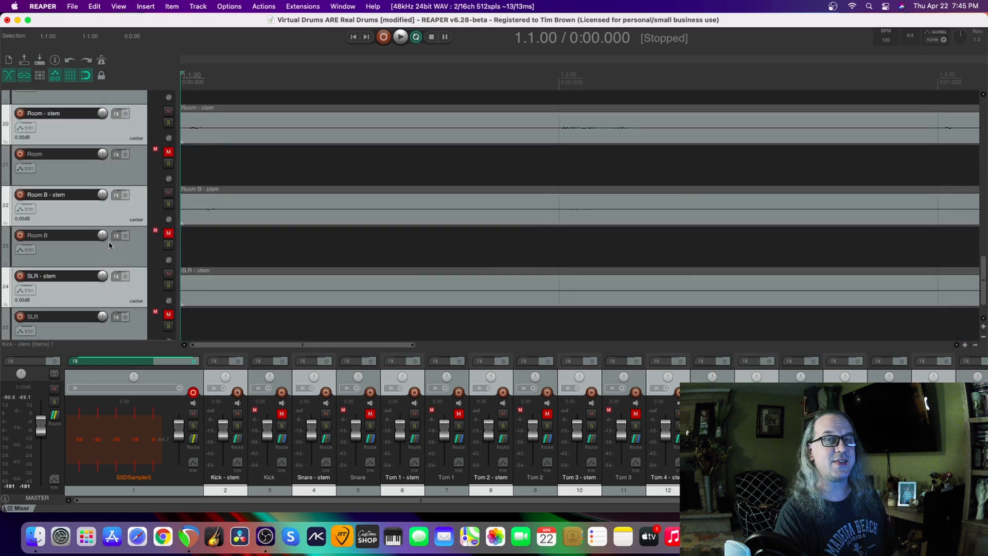
left_click(67, 170)
right_click(67, 279)
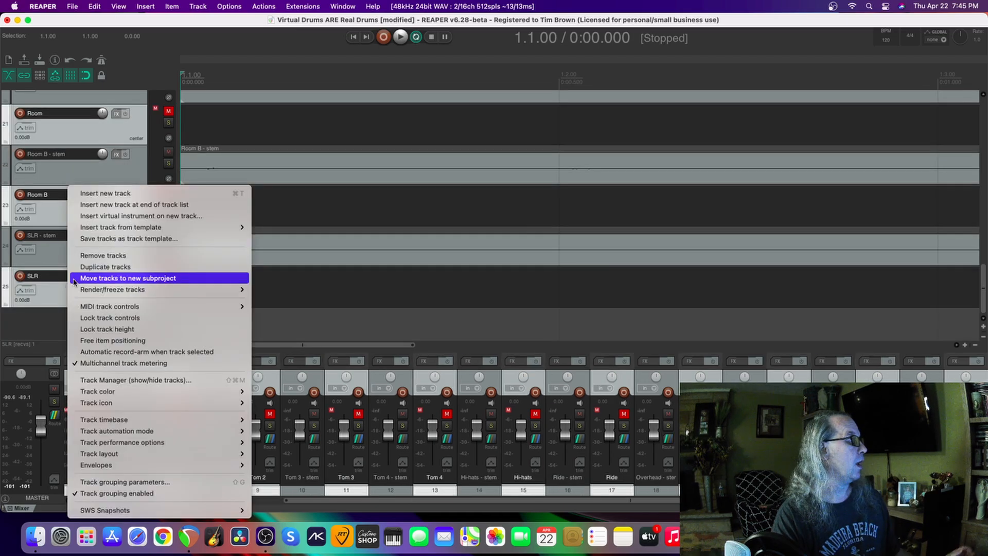
left_click(100, 256)
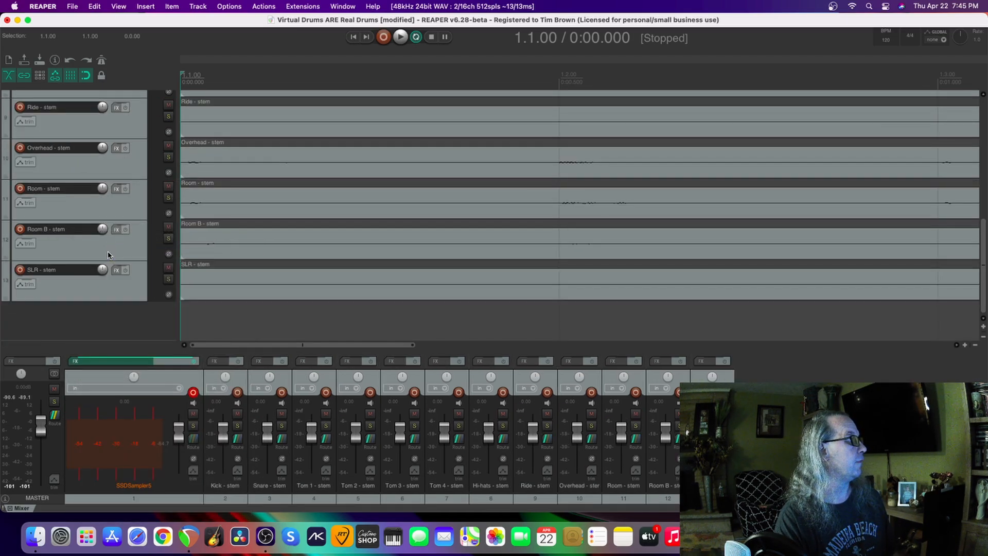
Remove the SSDSampler5 instrument track above the stems
scroll(99, 204, "up", 10)
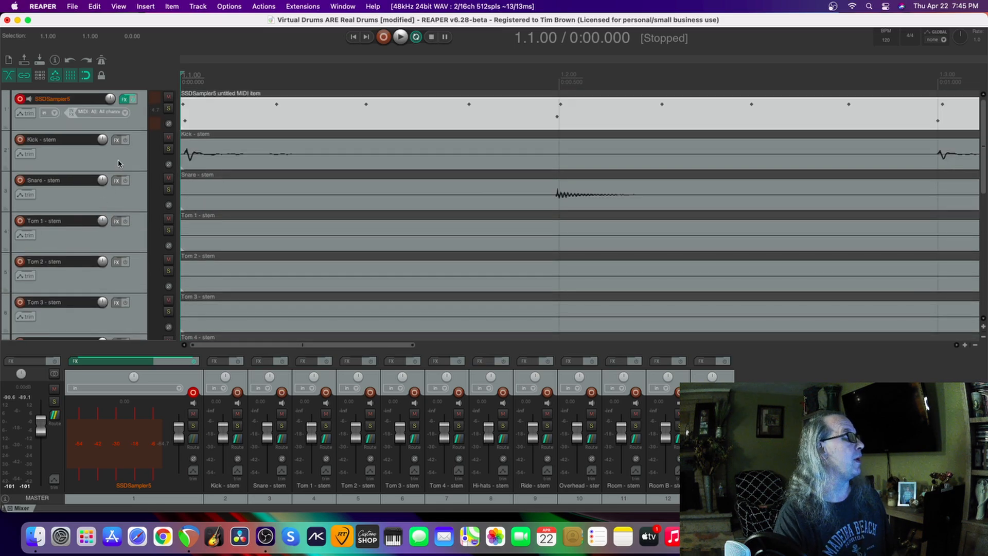
left_click(71, 127)
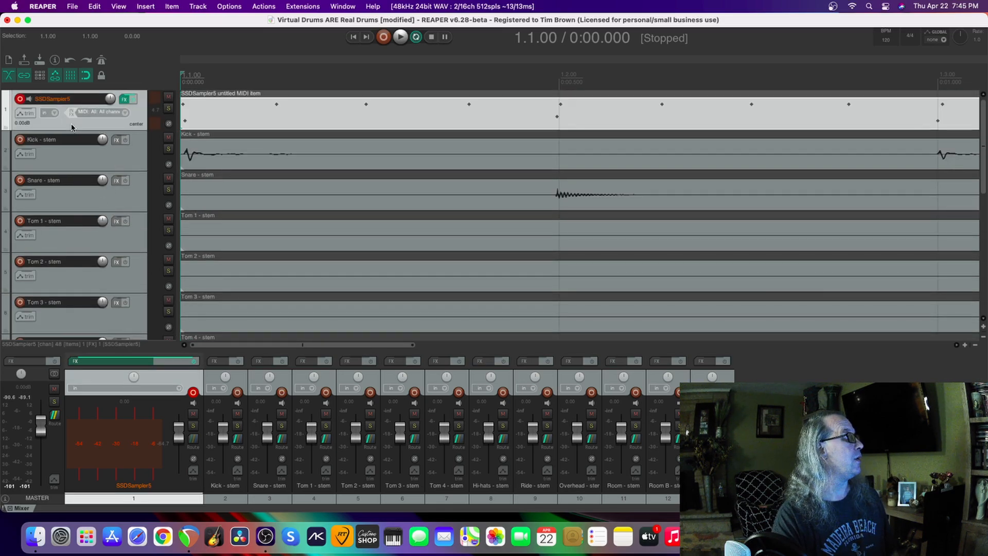
right_click(72, 127)
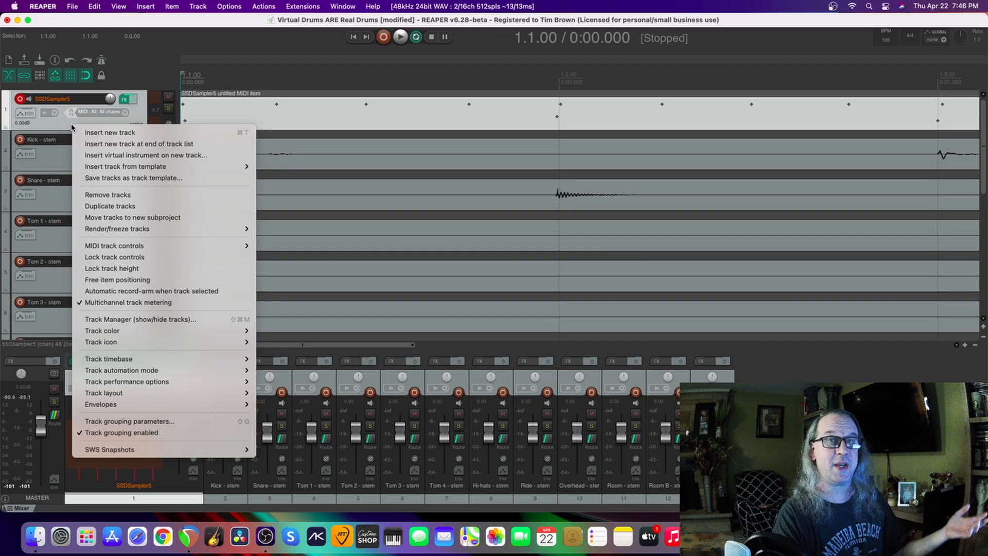
left_click(107, 196)
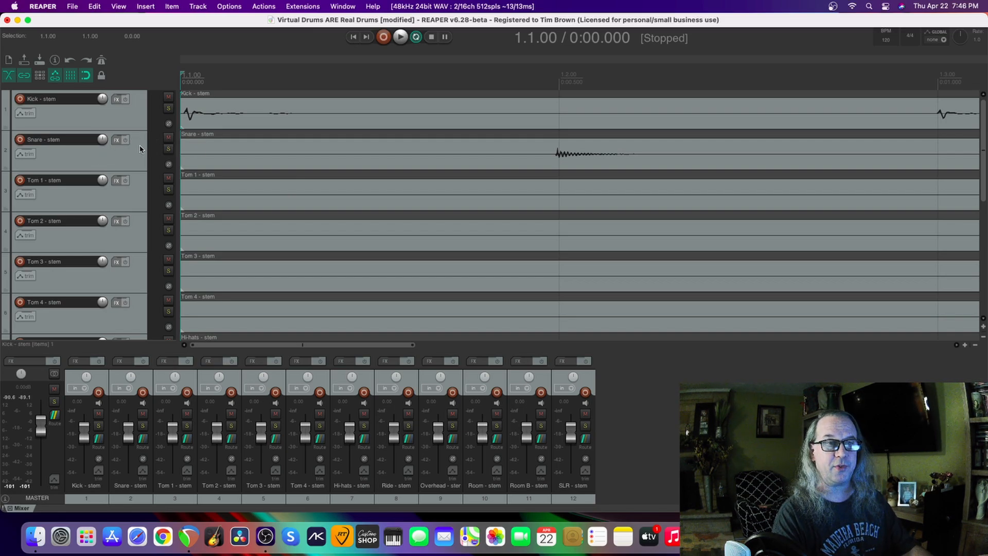
Play the rendered drum stems from the start of the project and stop playback
key("space")
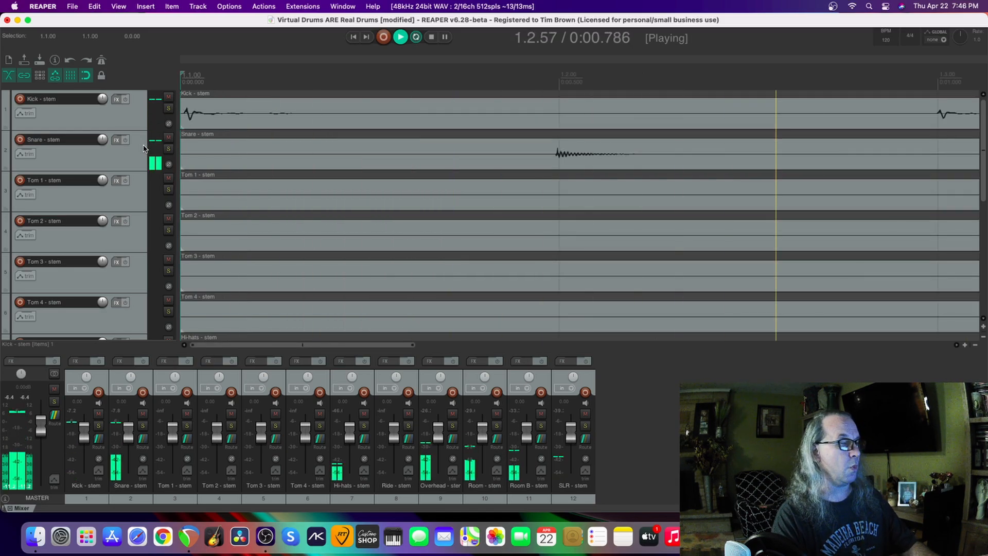
key("space")
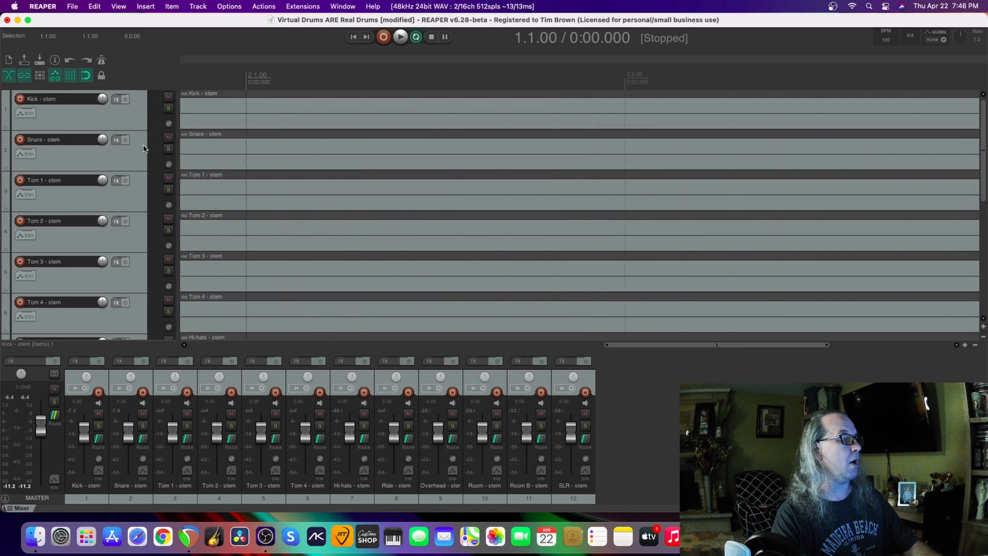
Remove the unused Tom 1 to Tom 4 and Ride stem tracks
scroll(224, 151, "up", 5)
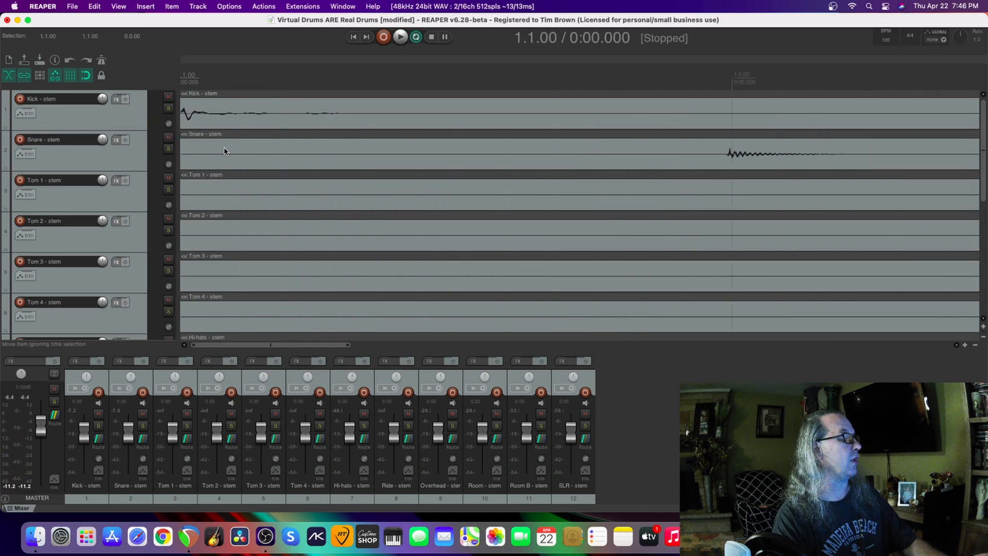
scroll(224, 152, "down", 2)
scroll(224, 151, "down", 8)
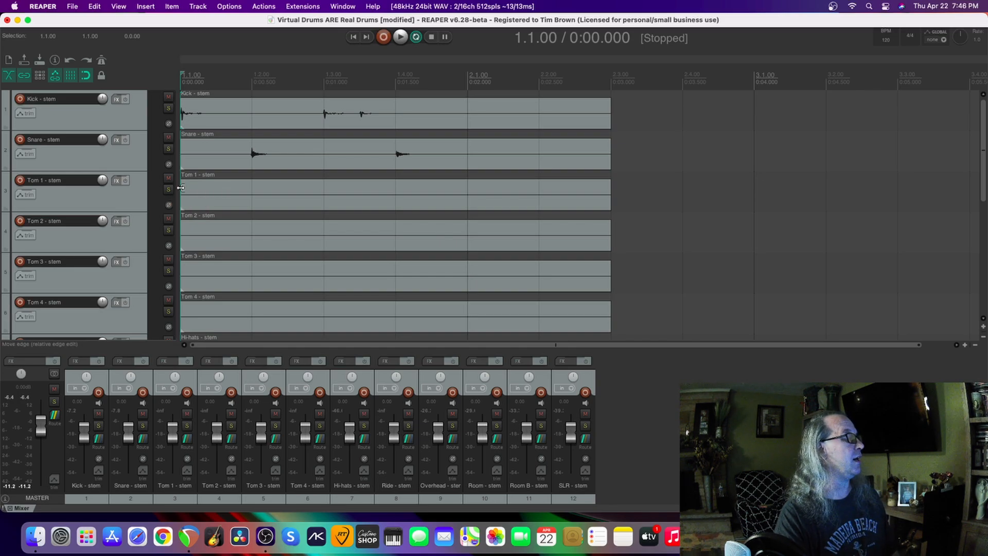
left_click(128, 200)
scroll(118, 224, "down", 2)
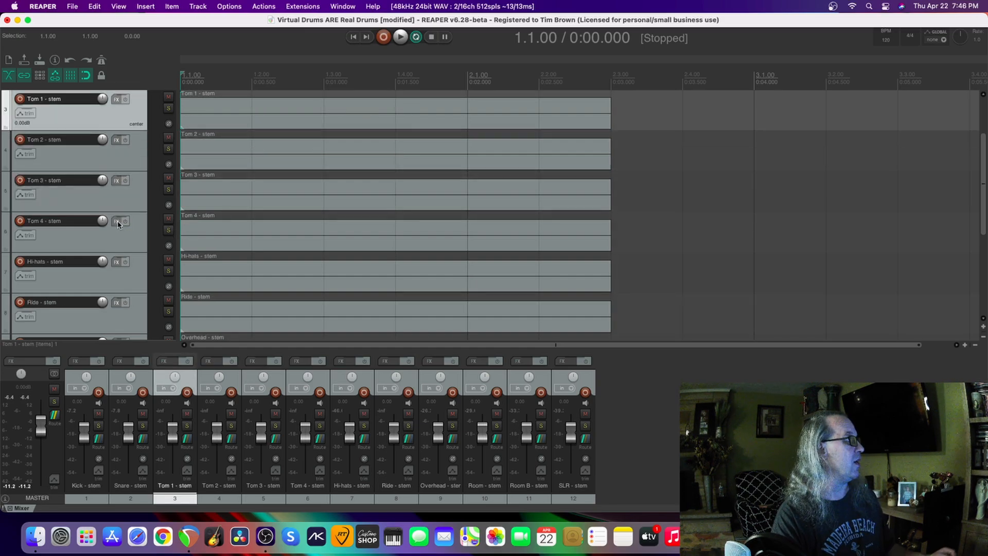
scroll(118, 224, "down", 1)
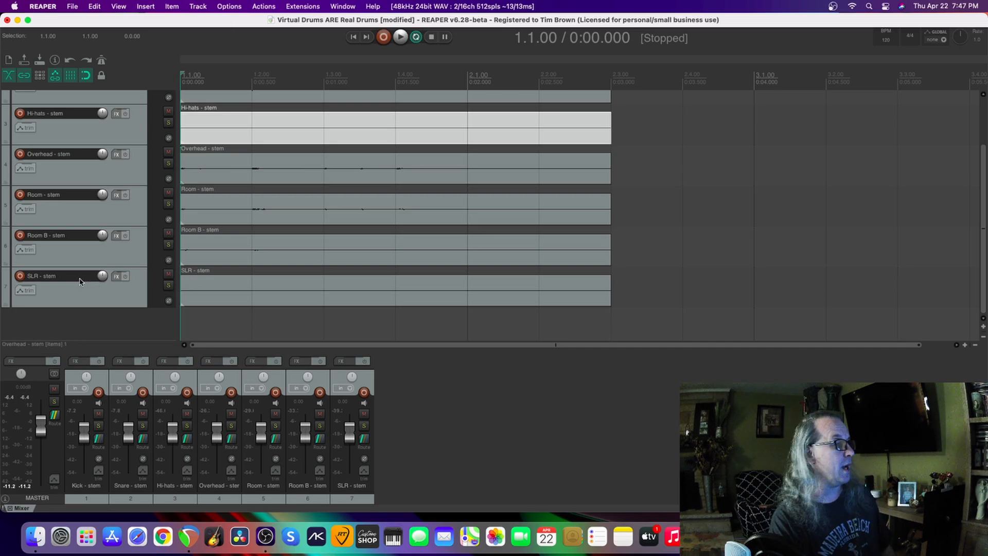
Insert a new empty track and move it above the Kick stem track
scroll(79, 223, "up", 2)
scroll(77, 224, "right", 1)
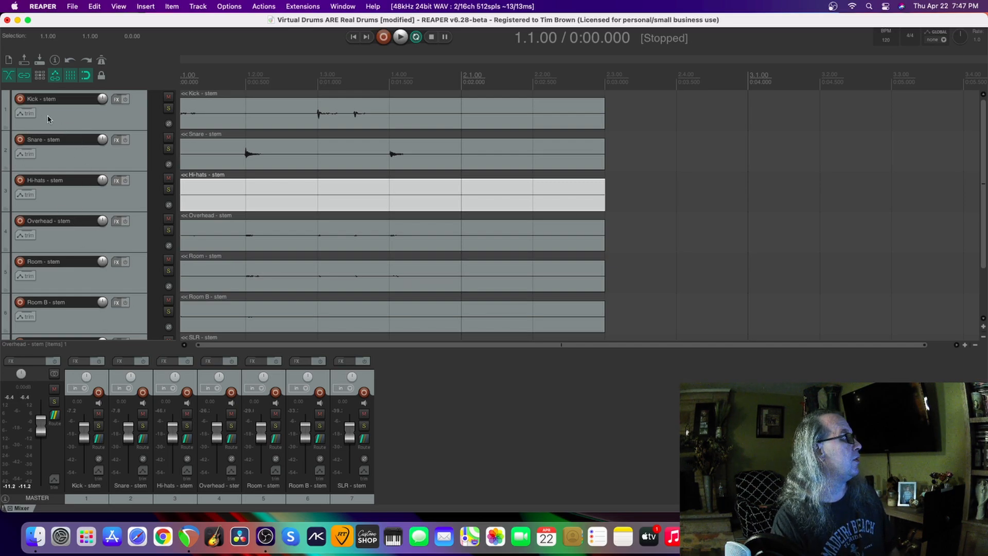
left_click(148, 6)
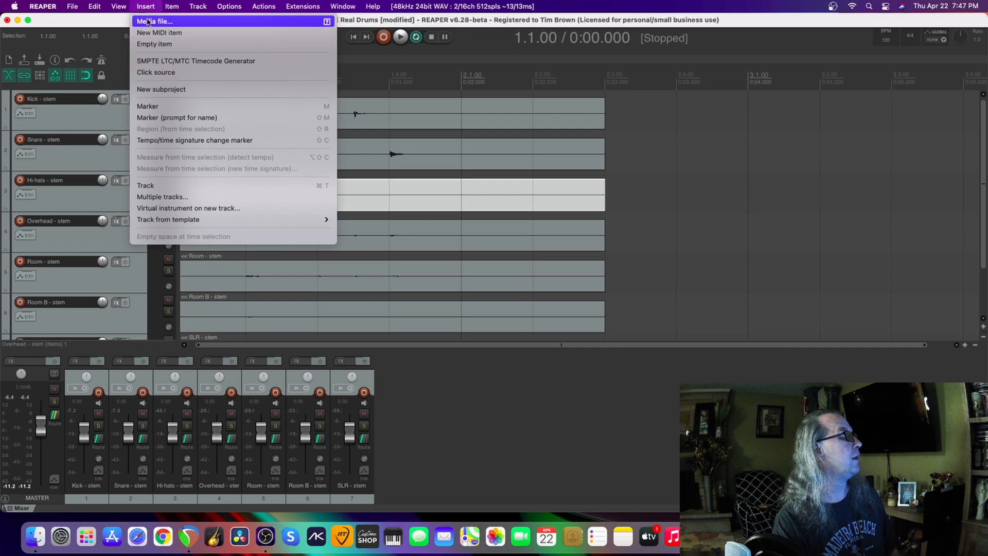
left_click(200, 23)
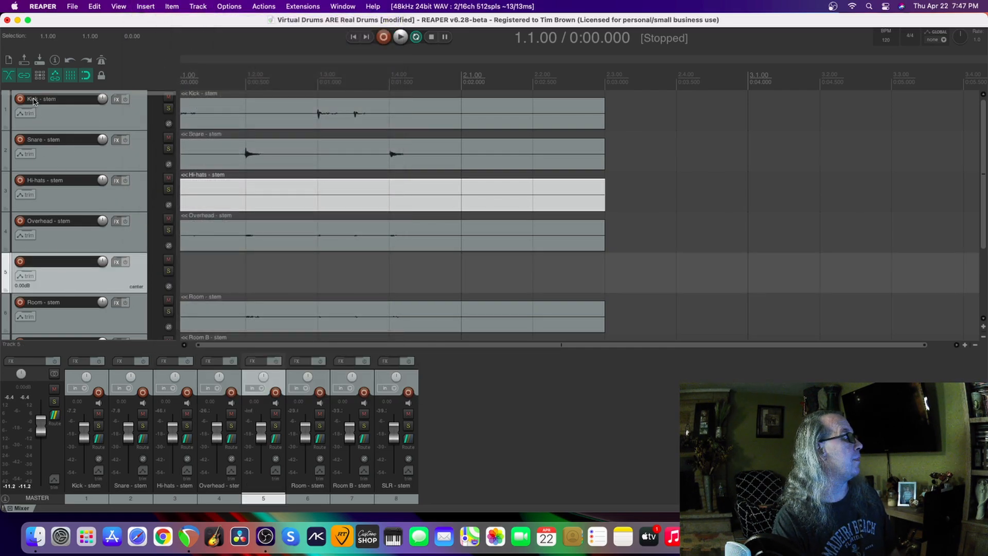
left_click_drag(34, 99, 34, 98)
Nest the stem tracks from Kick through SLR inside the new empty track as a folder, and name the folder track Drum Buss
left_click(68, 162)
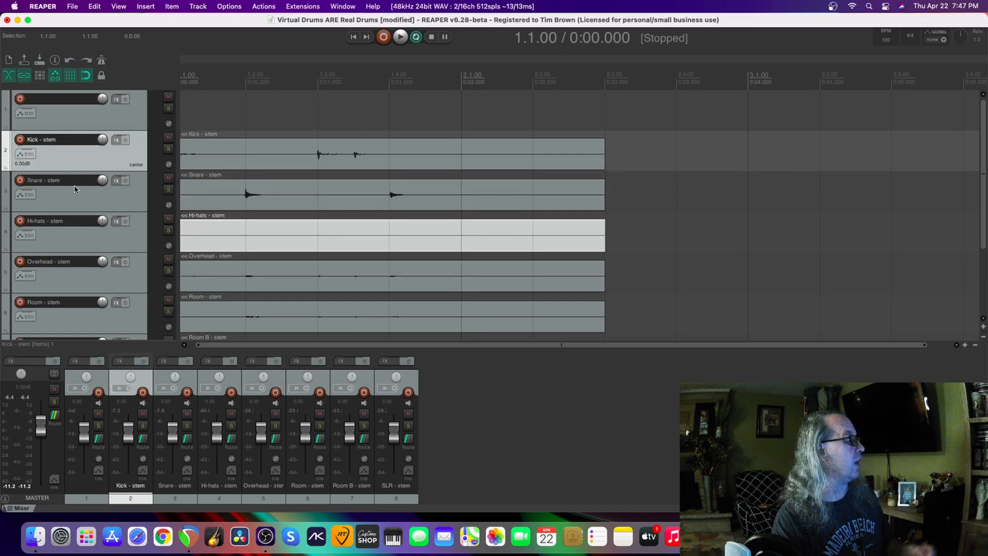
scroll(85, 265, "down", 5)
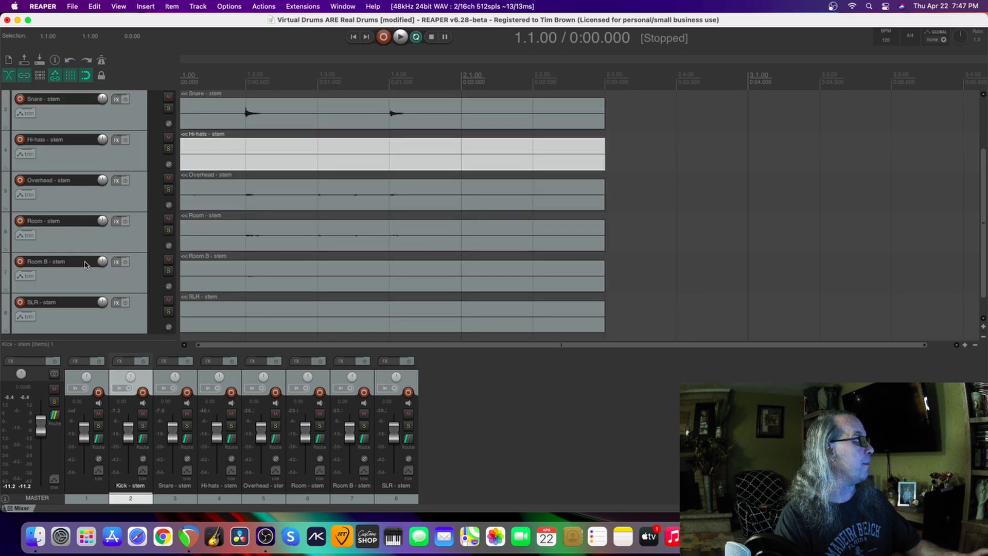
scroll(80, 258, "up", 5)
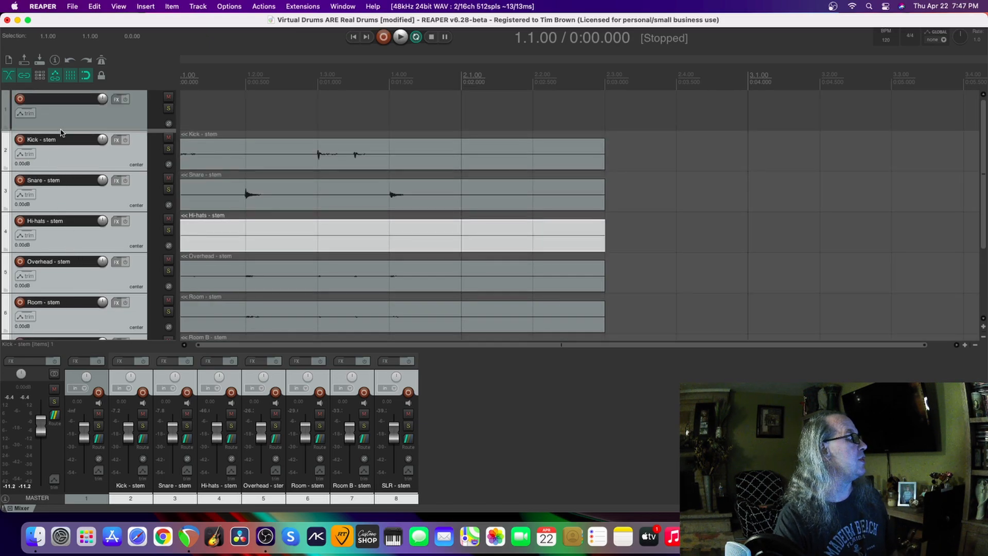
left_click_drag(79, 113, 79, 114)
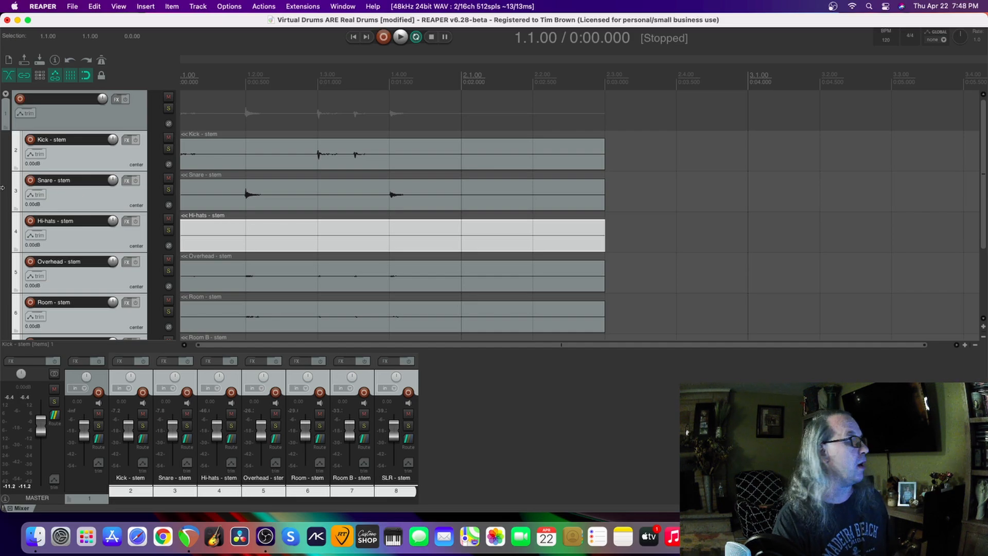
double_click(58, 98)
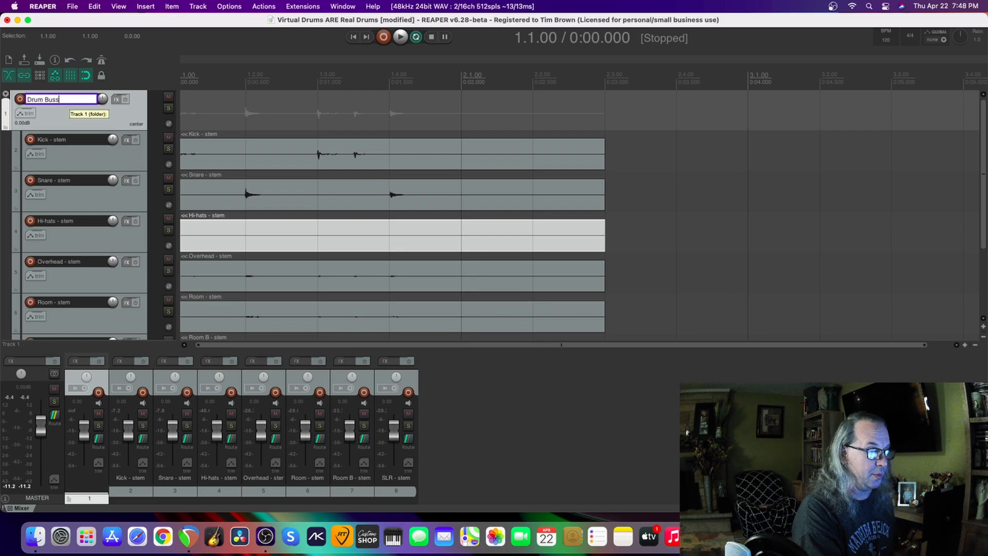
Add the Cockos ReaComp VST compressor to the Kick stem track
key("Return")
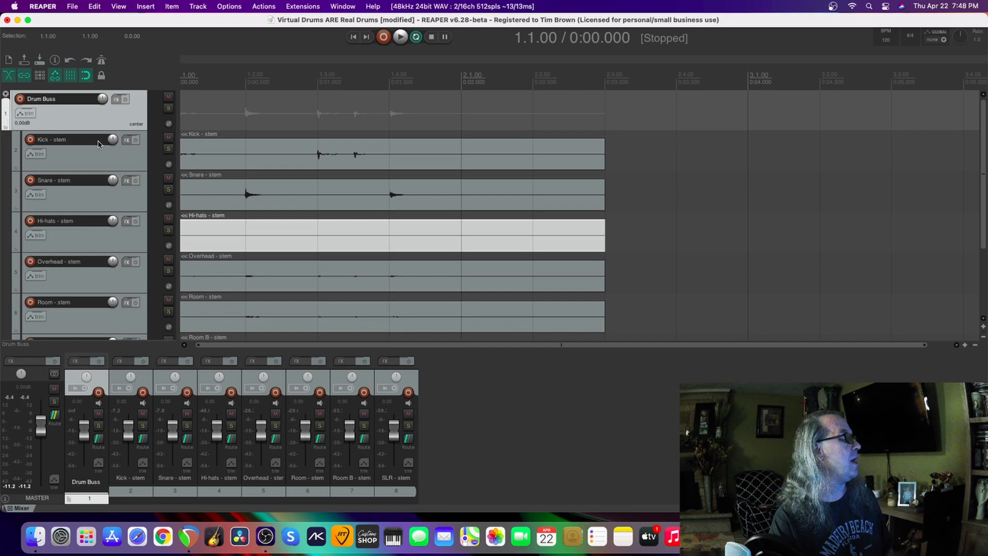
left_click(130, 142)
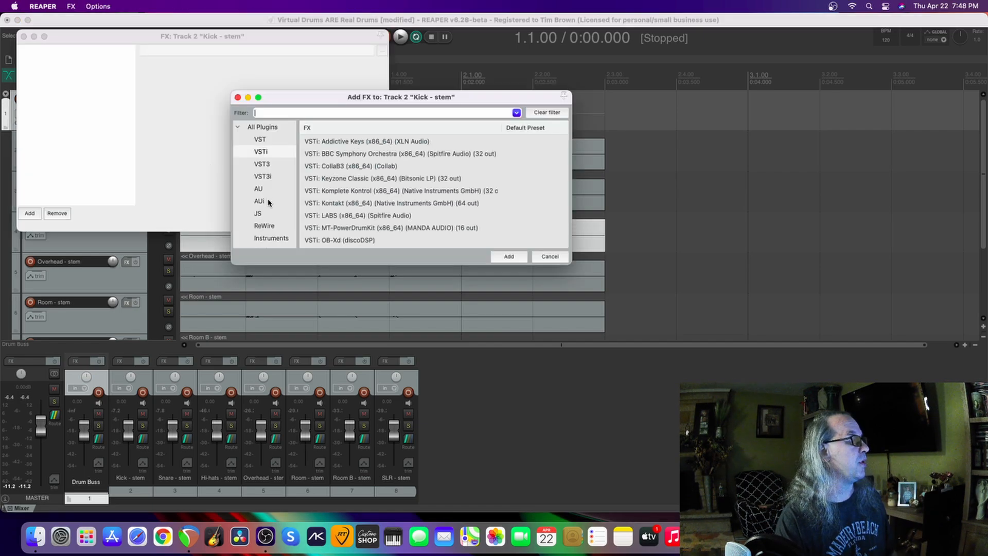
left_click(265, 140)
scroll(335, 188, "down", 10)
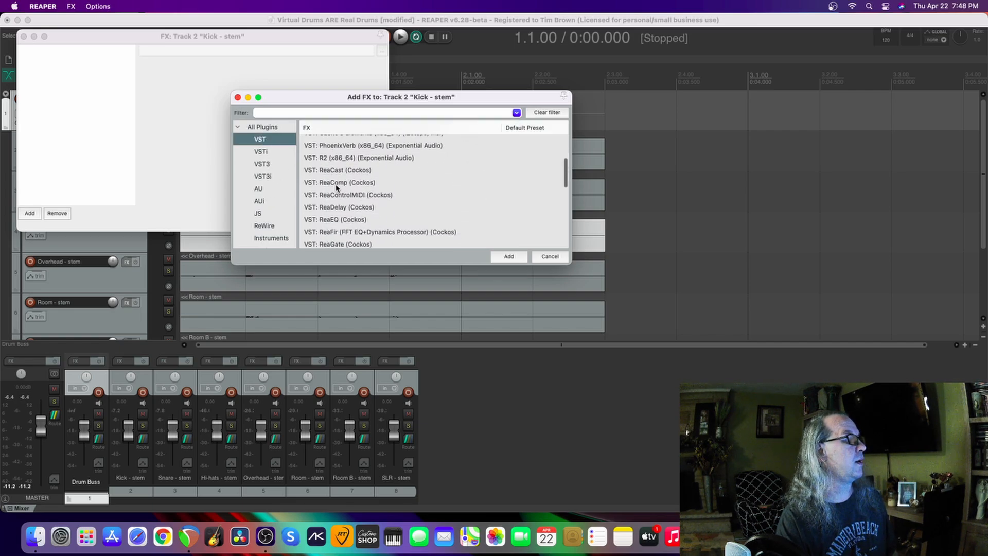
double_click(336, 183)
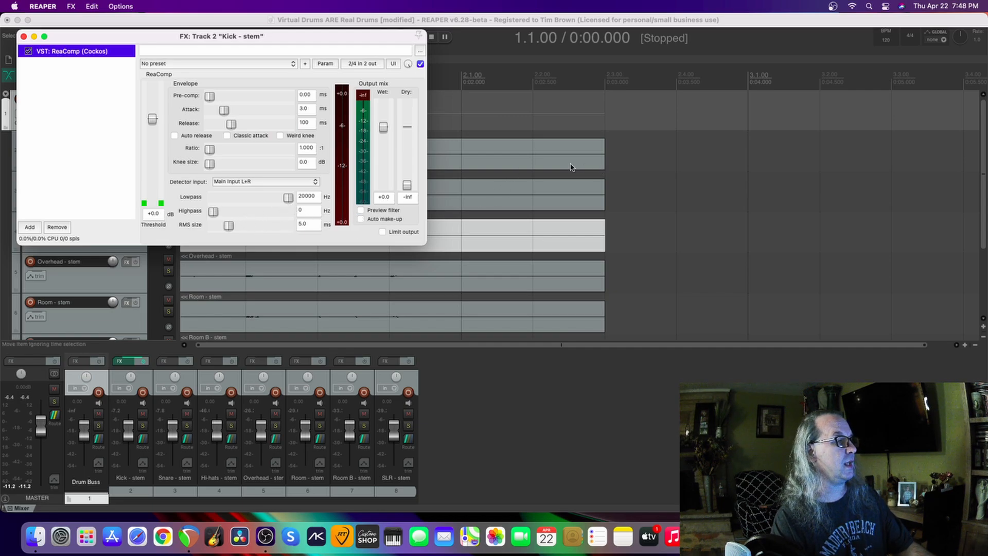
During playback, set the kick's ReaComp to a 4.88:1 ratio and a -20.2 dB threshold with Auto make-up enabled
key("space")
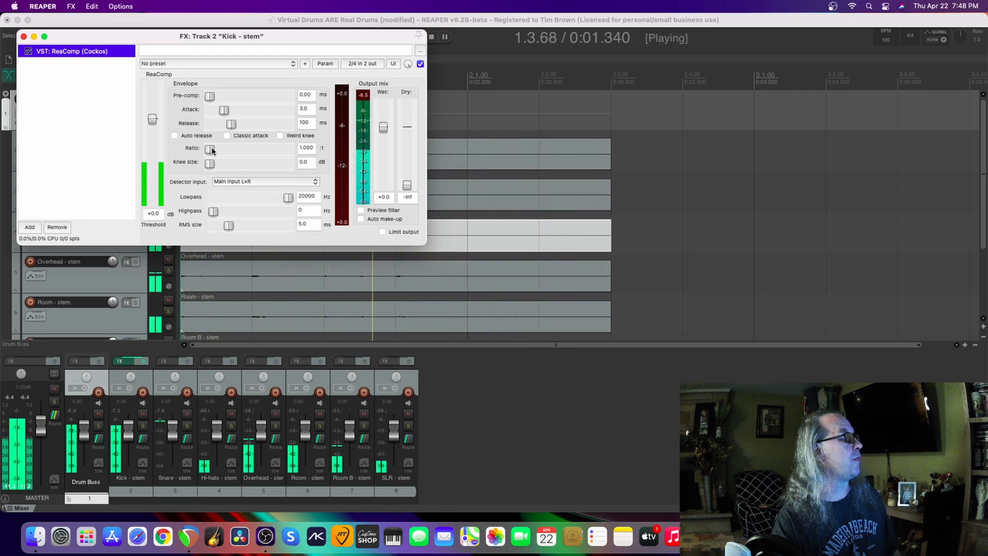
left_click_drag(209, 148, 248, 150)
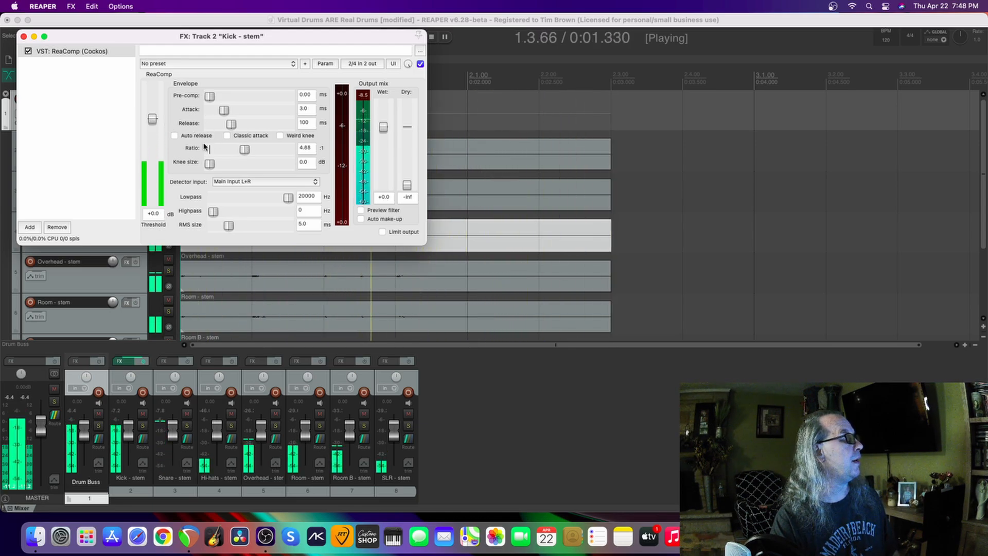
left_click_drag(153, 120, 152, 165)
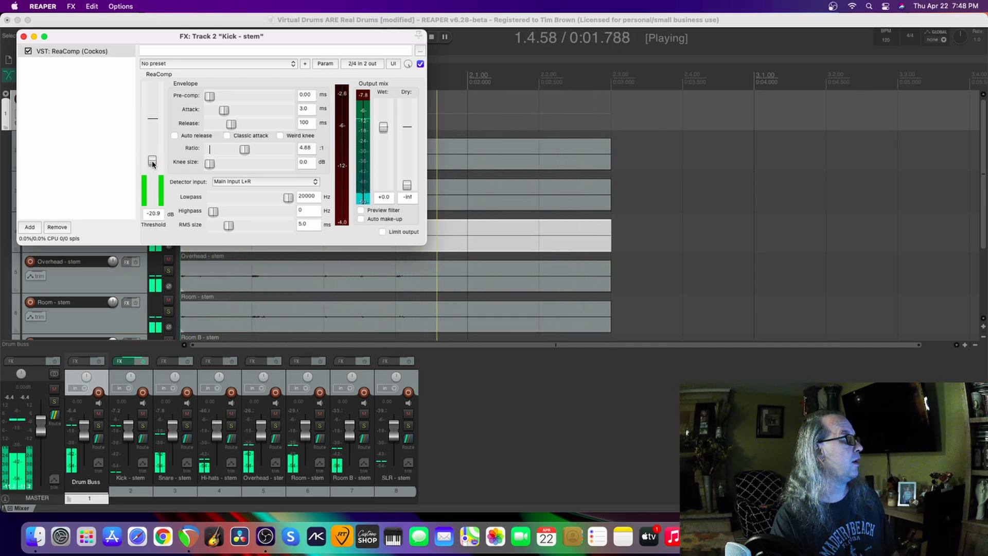
left_click(361, 219)
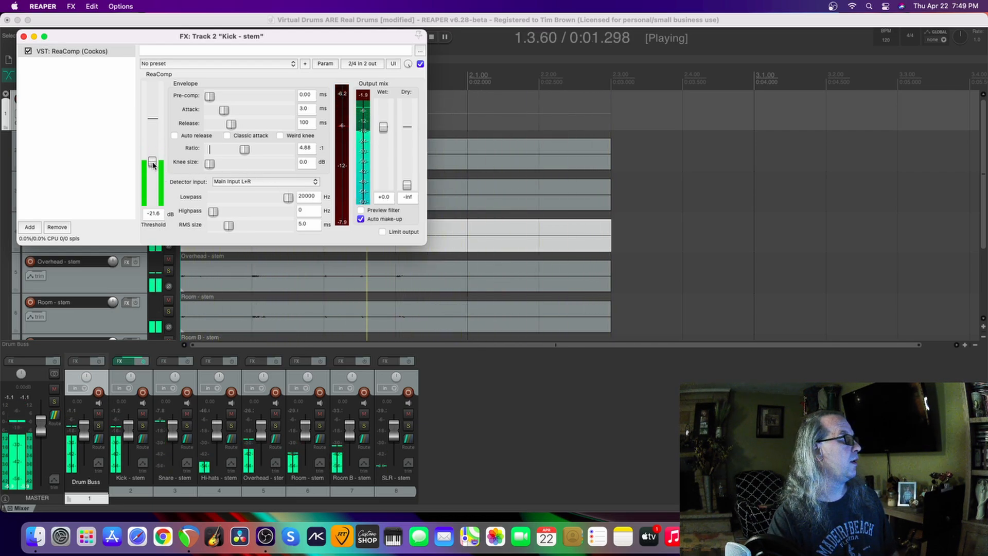
left_click_drag(153, 165, 154, 164)
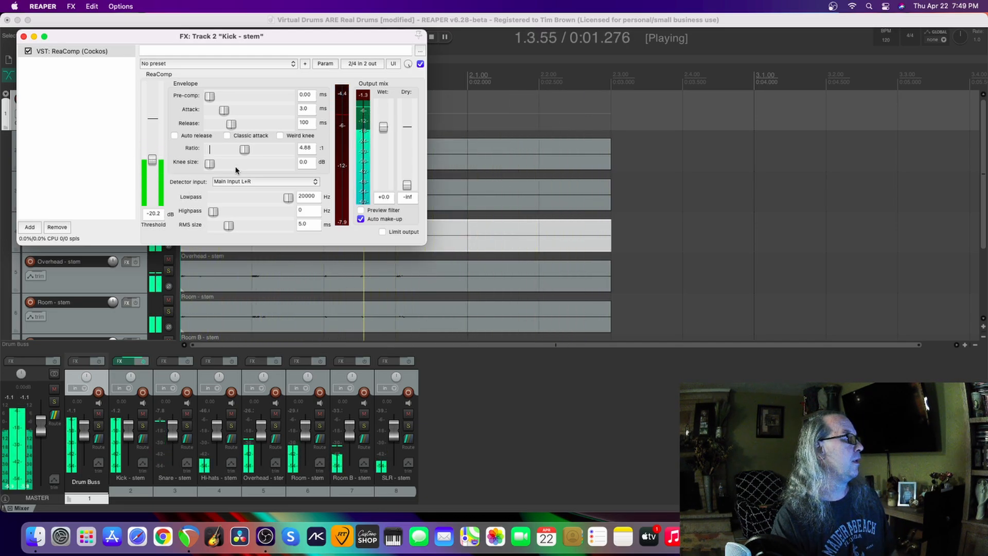
left_click(24, 37)
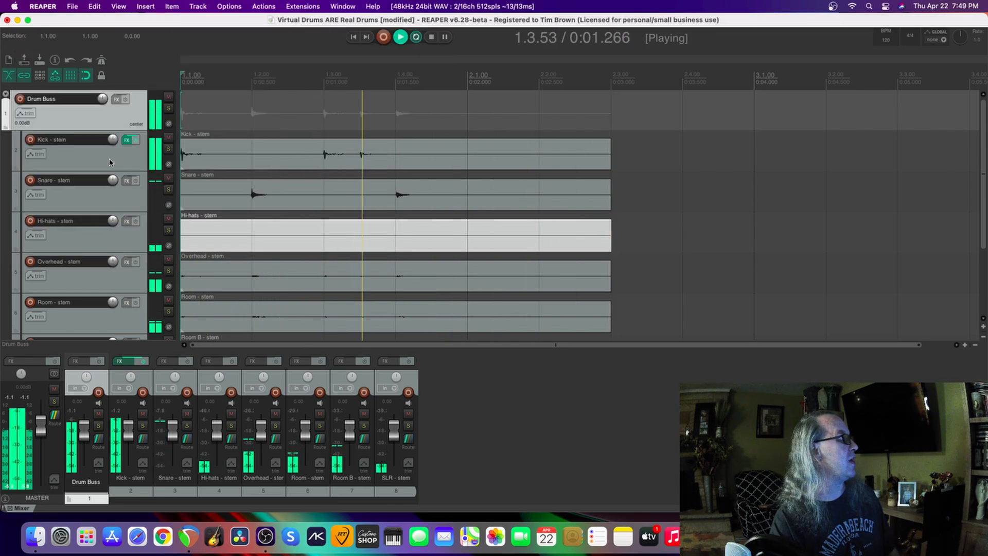
Add ReaComp to the Snare stem track with a 3.06:1 ratio, a -23.3 dB threshold and Auto make-up enabled
left_click(126, 180)
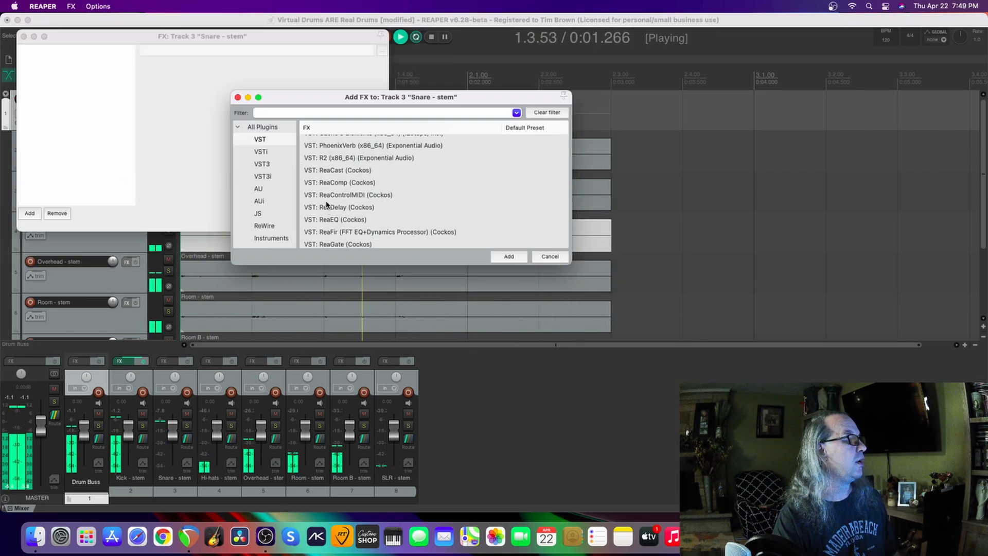
double_click(333, 183)
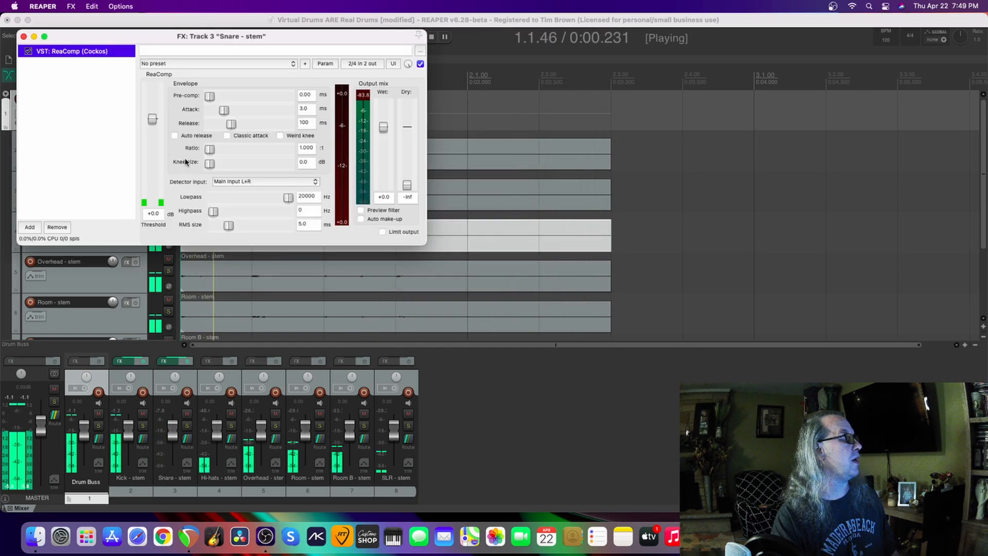
left_click_drag(209, 149, 240, 149)
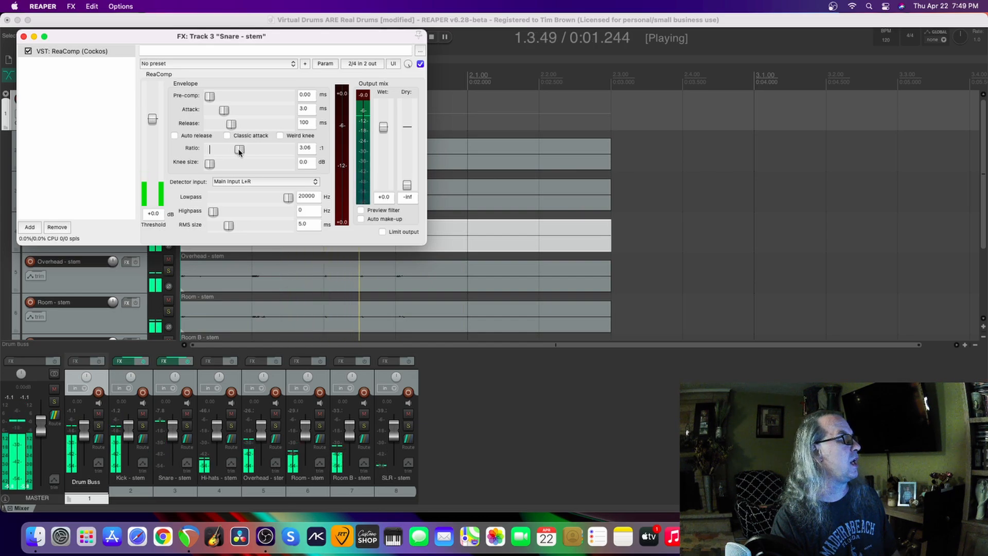
left_click_drag(153, 121, 157, 166)
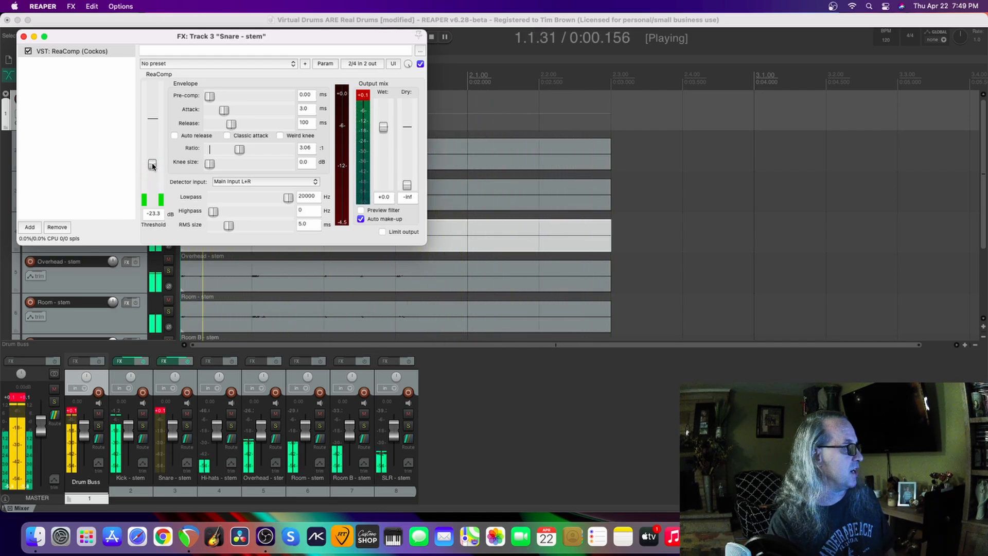
Solo the Snare stem and compare its sound with ReaComp bypassed and enabled
left_click(188, 426)
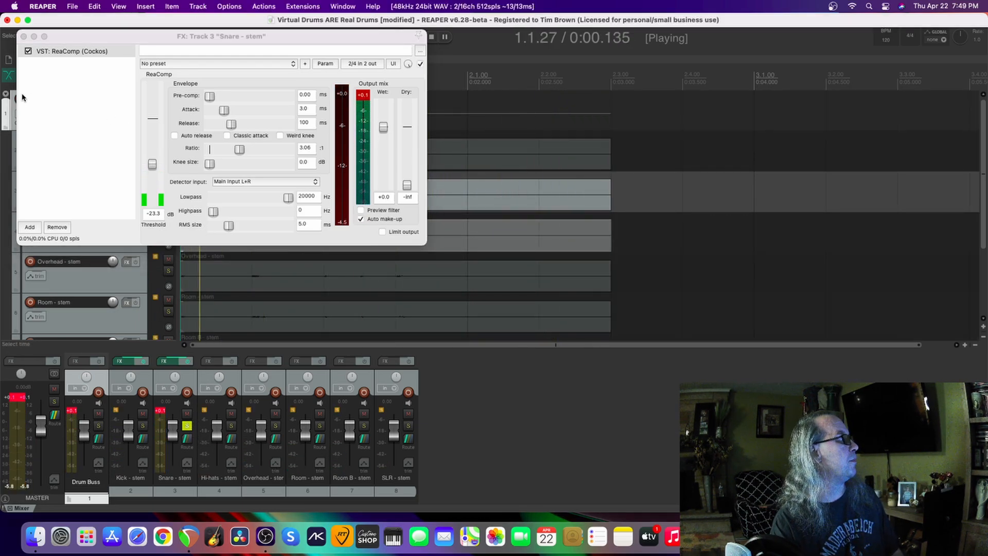
left_click(29, 52)
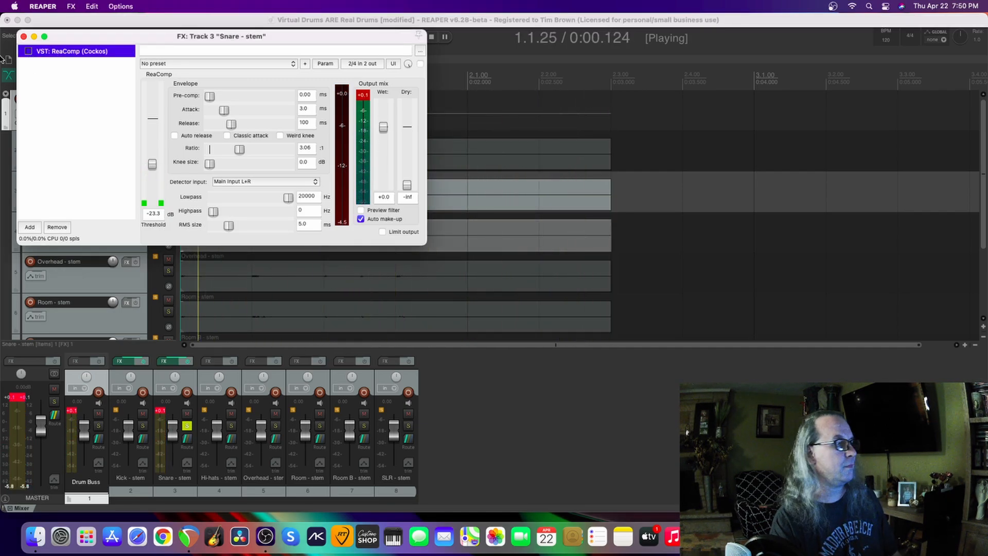
left_click(29, 52)
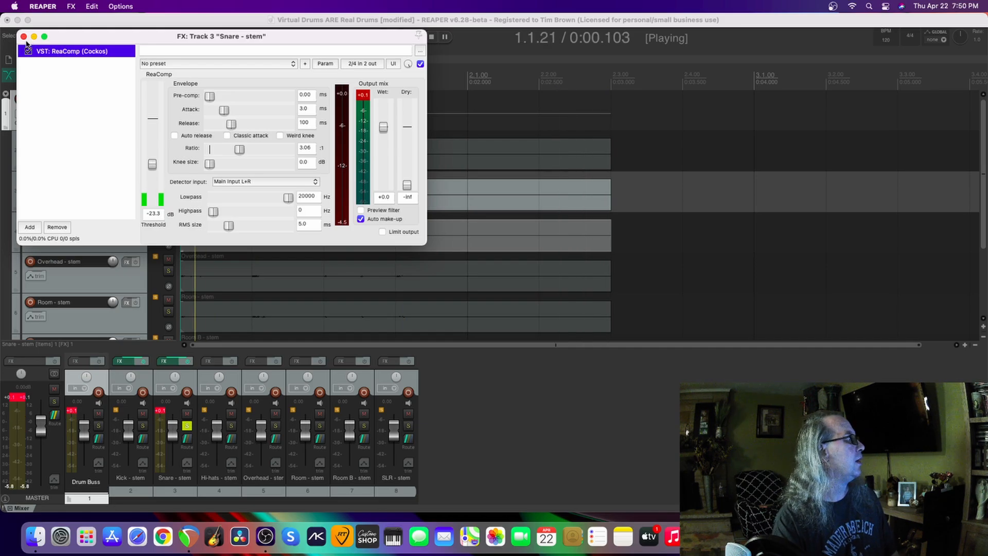
left_click(24, 36)
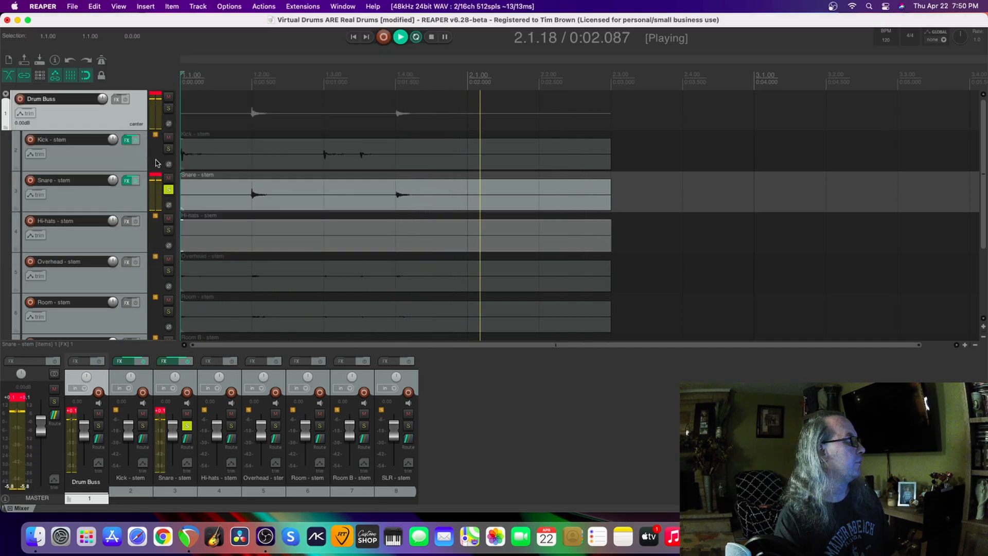
Unsolo the Snare stem and add the PhoenixVerb reverb to the Drum Buss folder track with its Mix at 18%
left_click(117, 98)
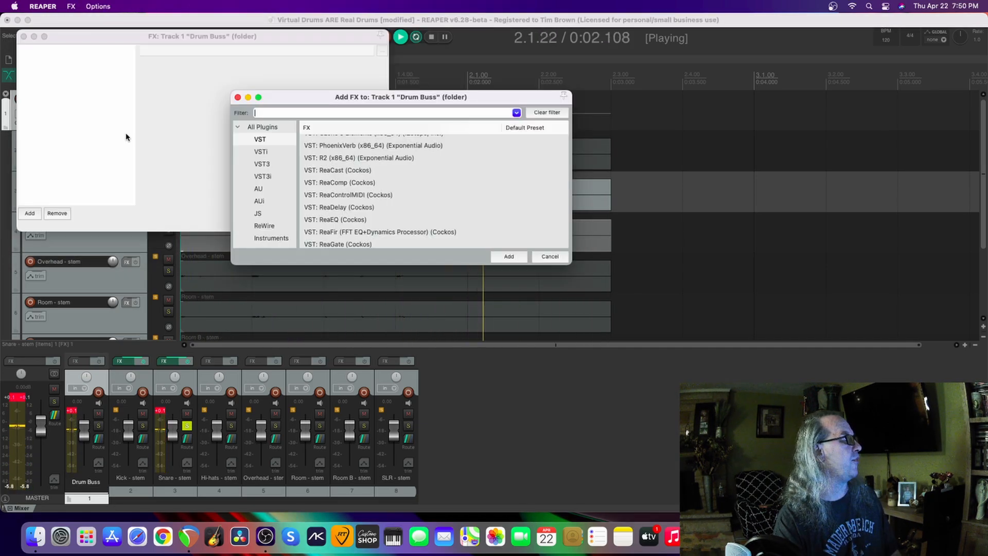
left_click(188, 426)
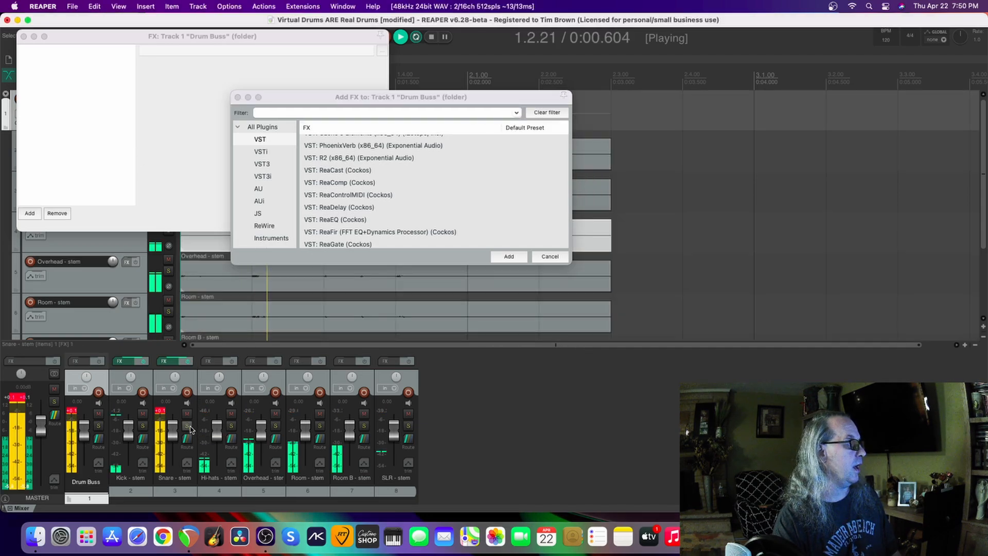
left_click(342, 149)
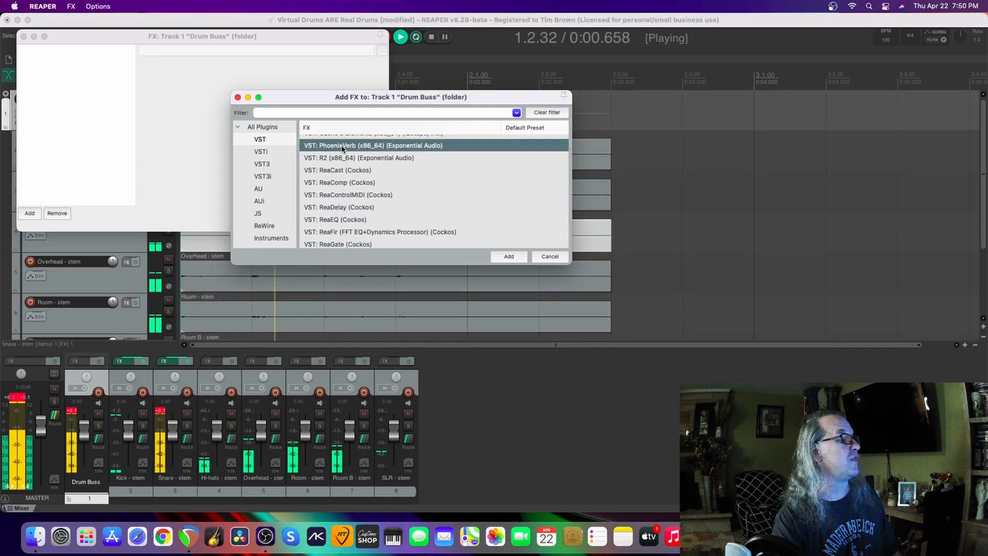
key("Return")
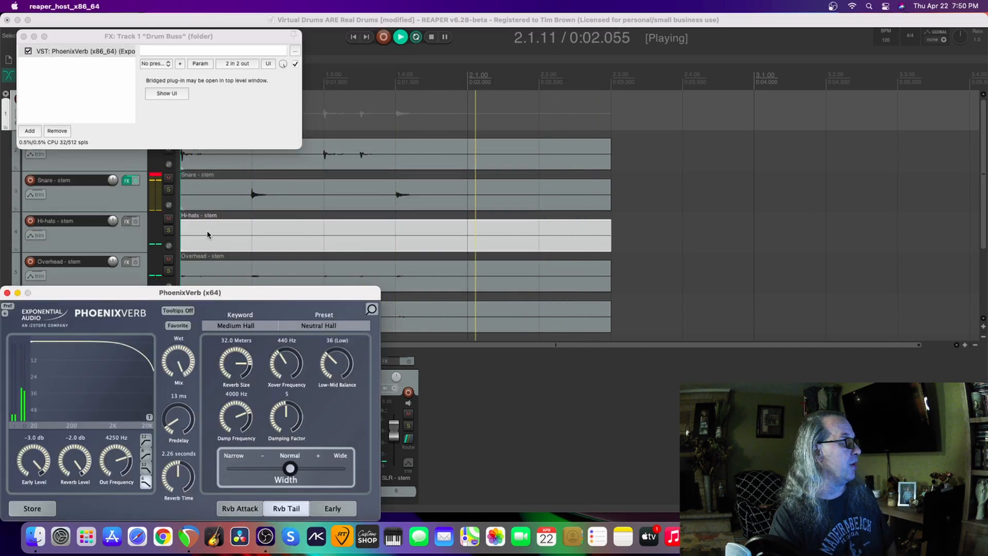
left_click_drag(135, 295, 263, 132)
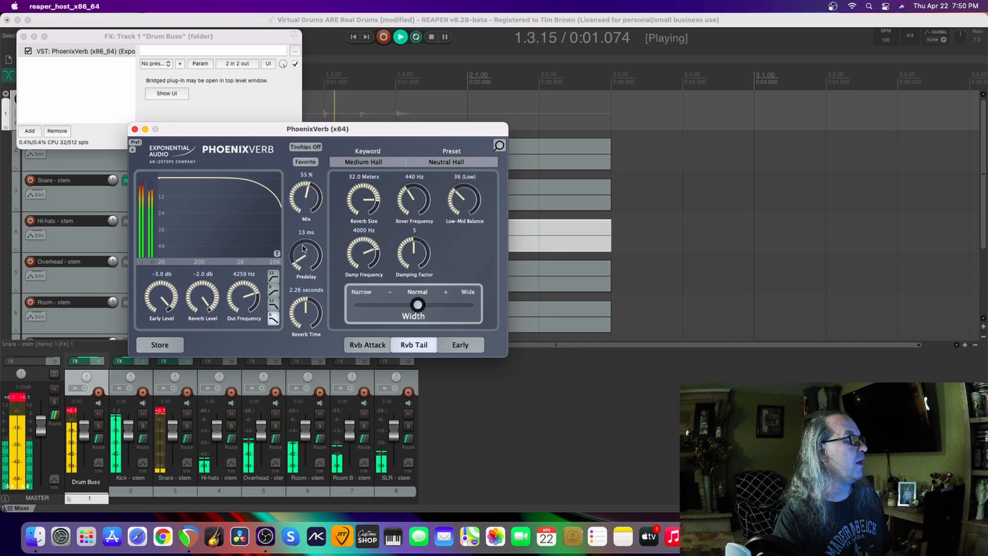
left_click_drag(304, 183, 304, 301)
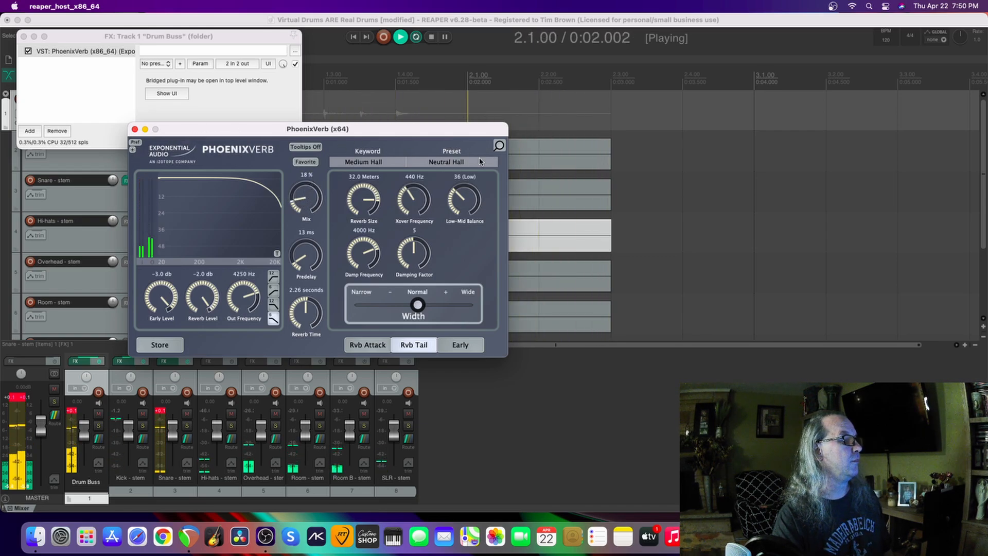
Compare the looping drum mix with PhoenixVerb bypassed and enabled, and stop playback
left_click(28, 51)
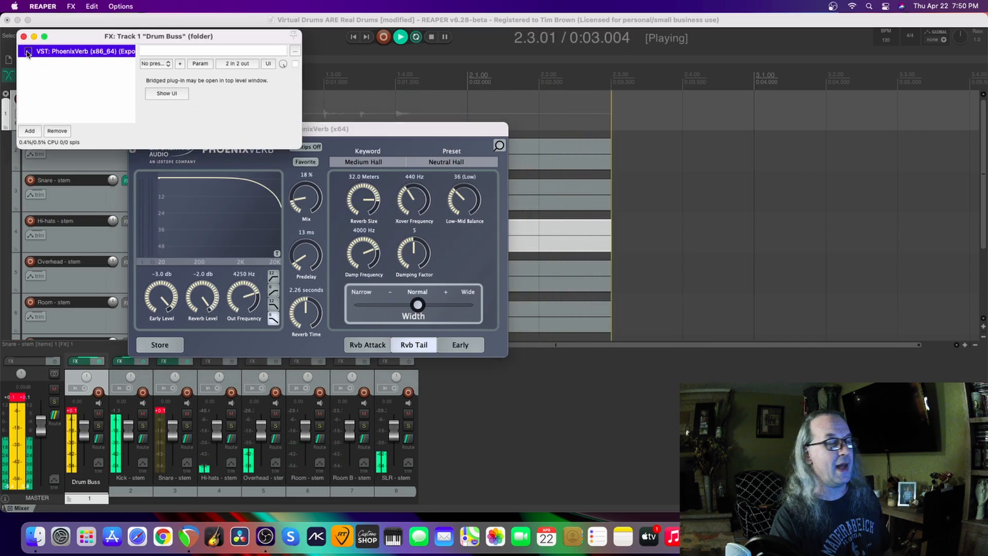
left_click(28, 52)
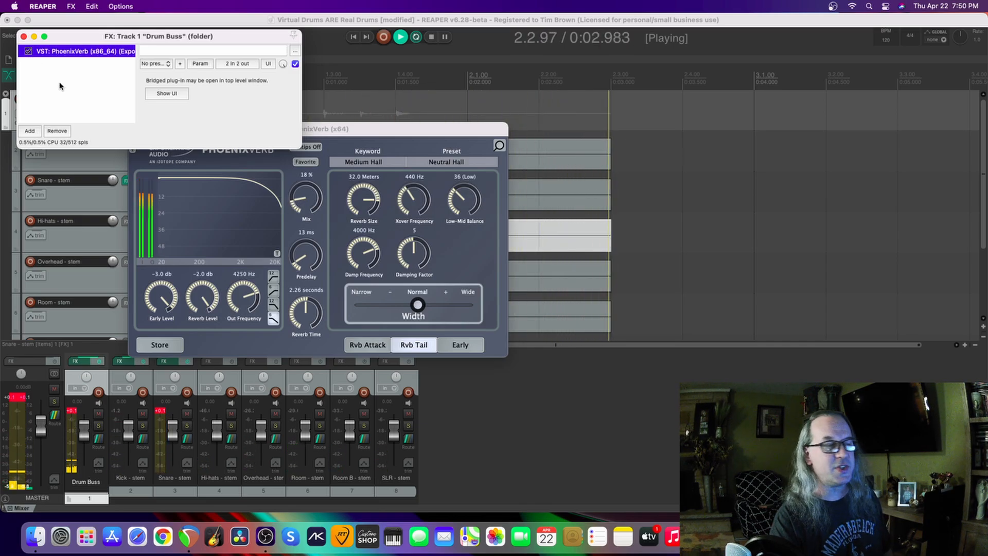
left_click(416, 37)
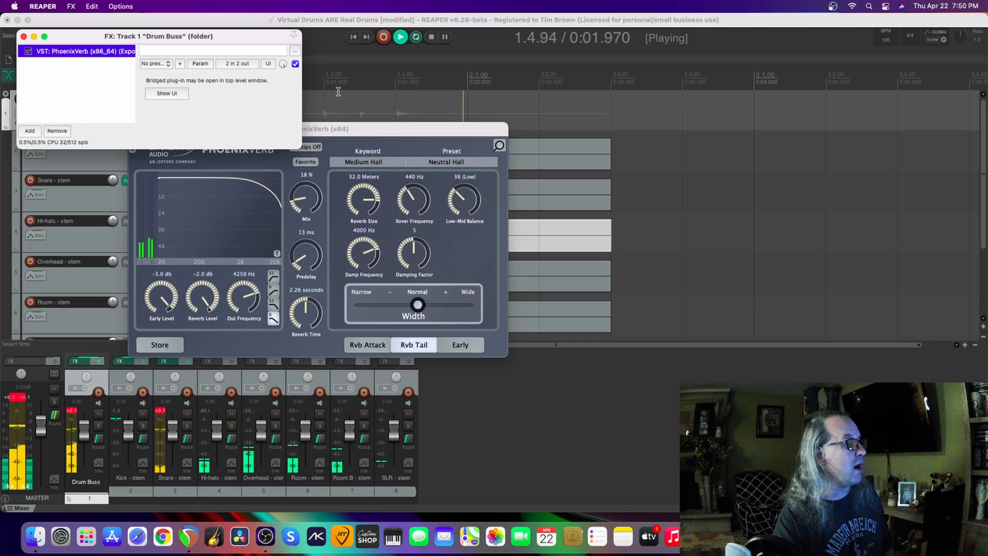
left_click(433, 38)
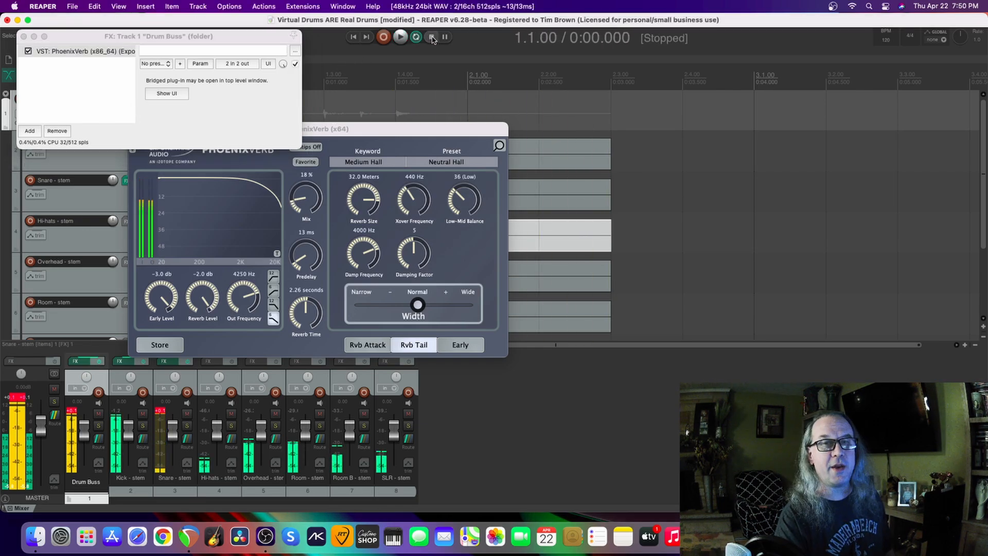